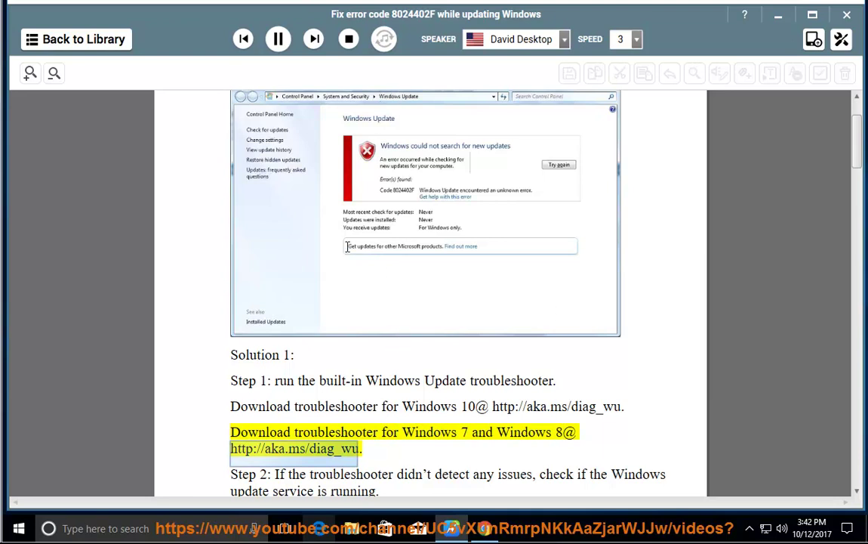
- Pause narration at Step 2, highlight 'Windows Update troubleshooter.', and open Network and Sharing Center
{"action": "left_click", "coordinate": [278, 39]}
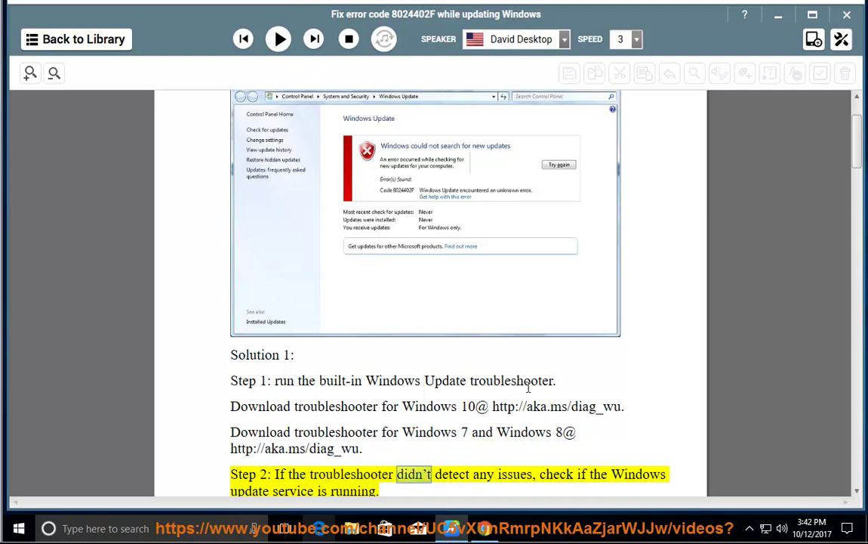
{"action": "left_click_drag", "start_coordinate": [556, 380], "coordinate": [365, 380]}
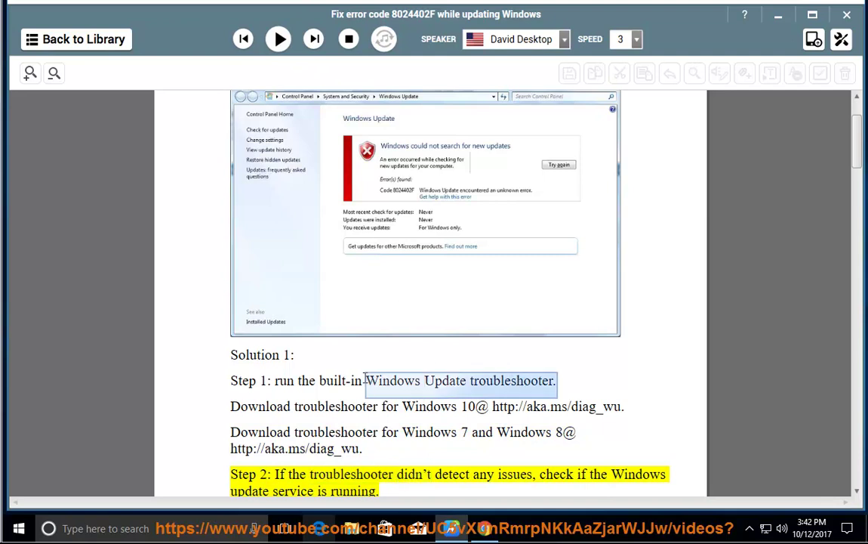
{"action": "right_click", "coordinate": [764, 527]}
{"action": "left_click", "coordinate": [766, 522]}
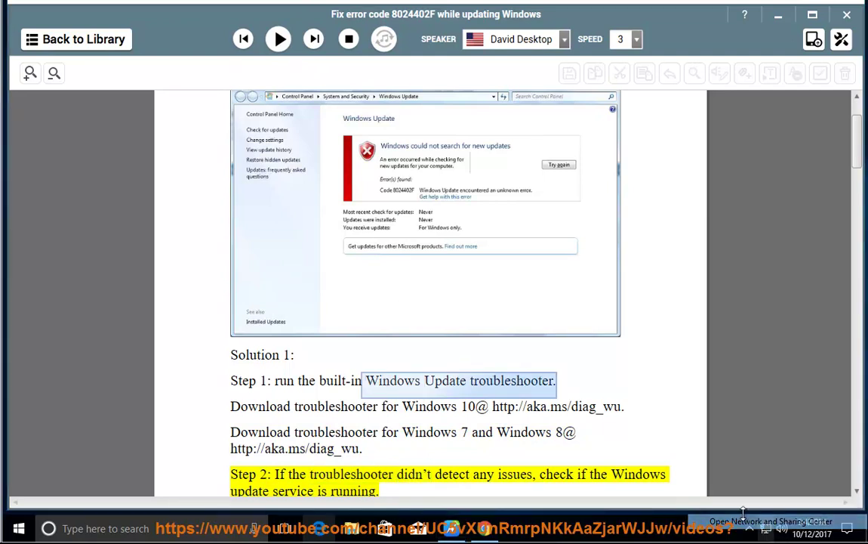
- Search Control Panel for 'TR' and open Troubleshooting
{"action": "left_click", "coordinate": [352, 168]}
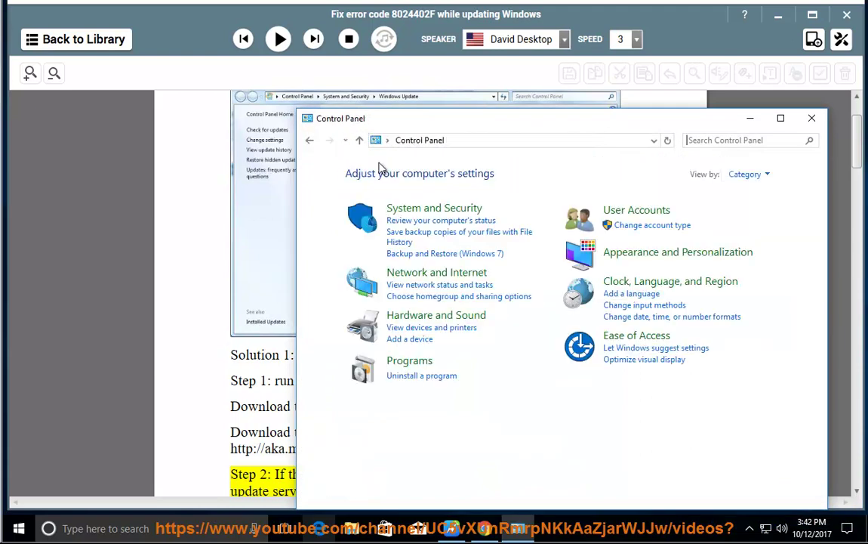
{"action": "left_click", "coordinate": [709, 141]}
{"action": "type", "text": "TR"}
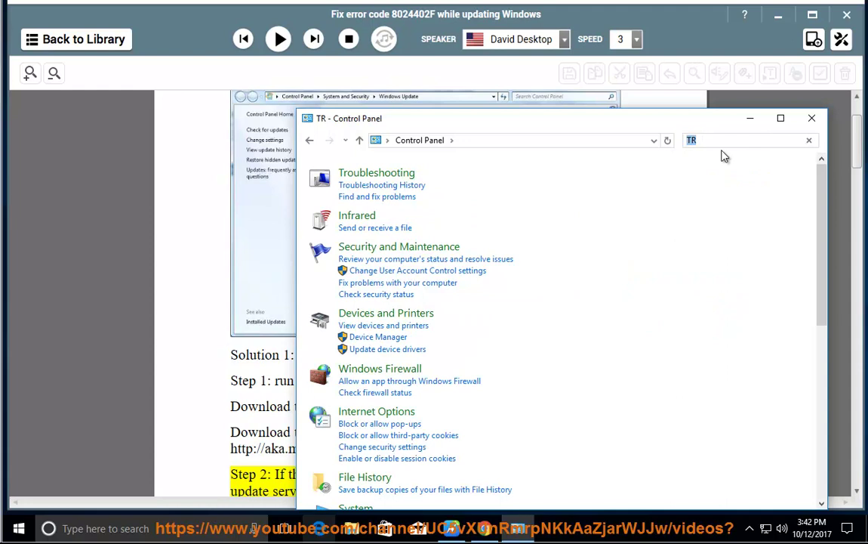
{"action": "left_click", "coordinate": [379, 175]}
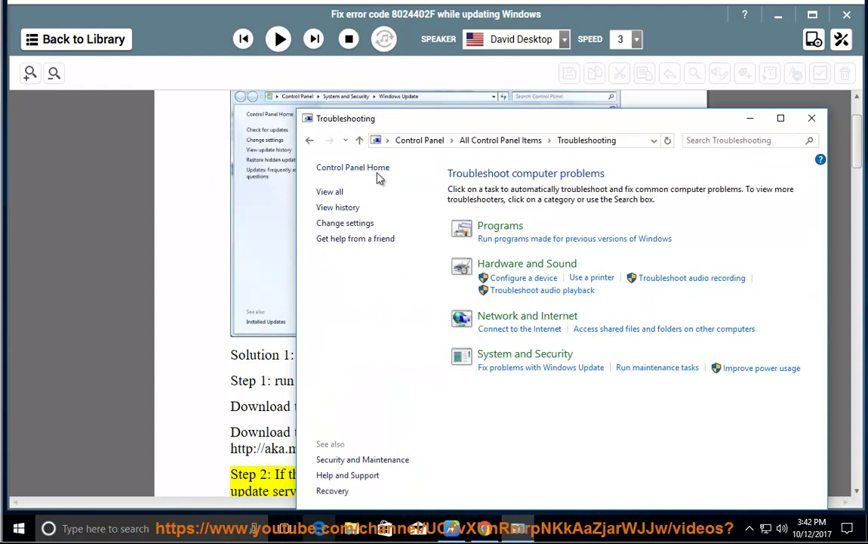
- View all troubleshooters and launch the Windows Update troubleshooter
{"action": "left_click", "coordinate": [332, 195]}
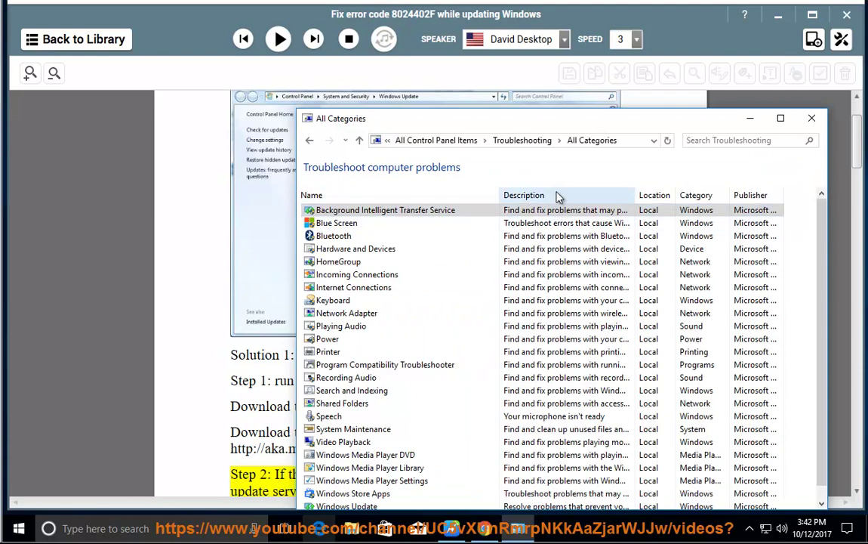
{"action": "left_click_drag", "start_coordinate": [571, 126], "coordinate": [573, 63]}
{"action": "scroll", "coordinate": [476, 333], "scroll_direction": "down", "scroll_amount": 1}
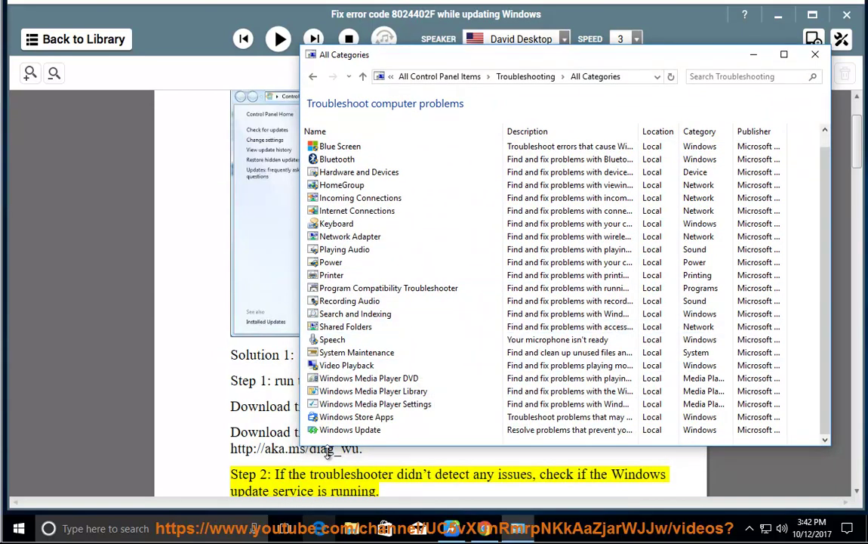
{"action": "left_click", "coordinate": [344, 432]}
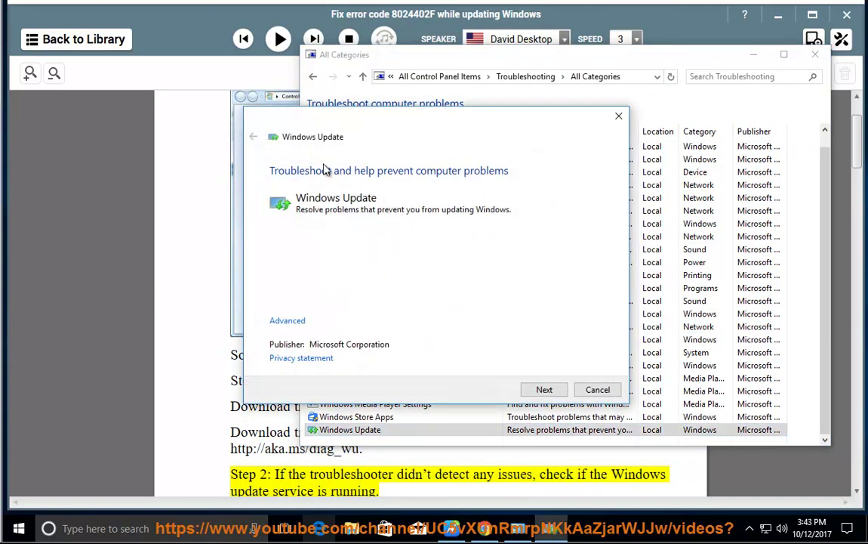
- Cancel the troubleshooter, resume narration, pause at Step 3, and highlight 'Windows update service is running.'
{"action": "left_click", "coordinate": [597, 390]}
{"action": "left_click", "coordinate": [753, 54]}
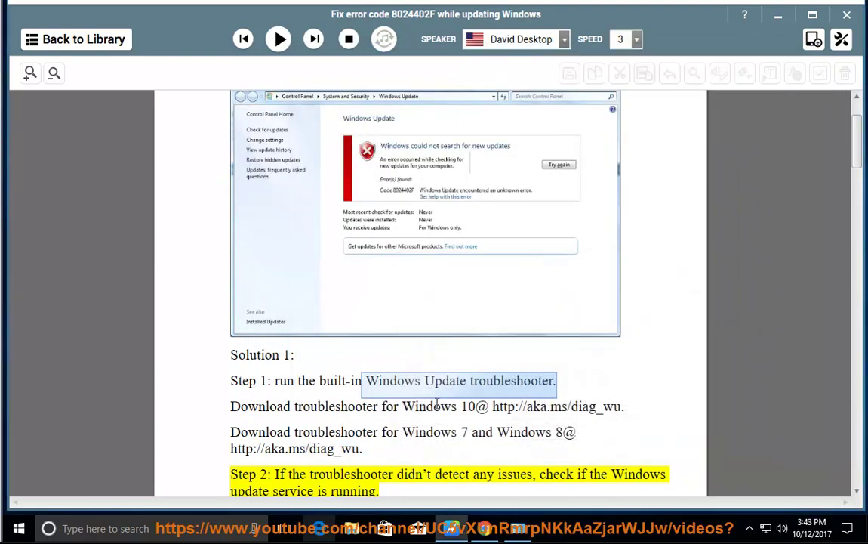
{"action": "left_click", "coordinate": [278, 38]}
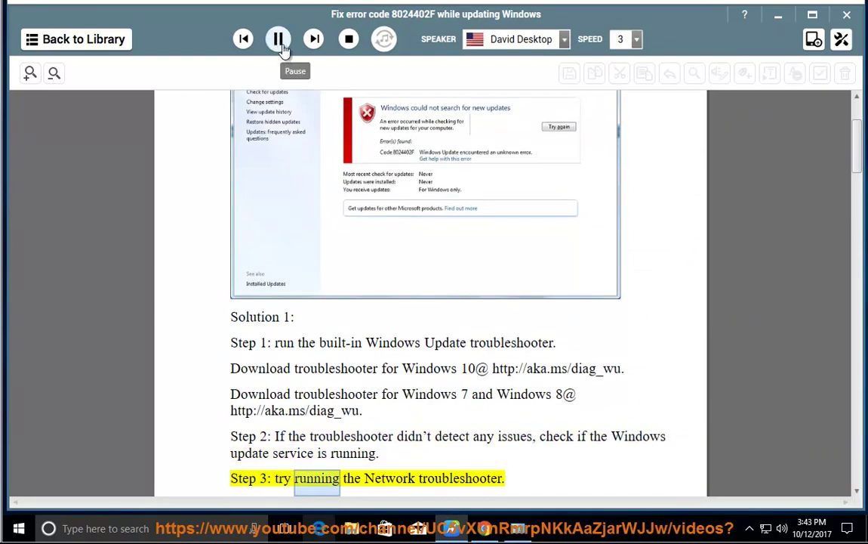
{"action": "left_click", "coordinate": [280, 40]}
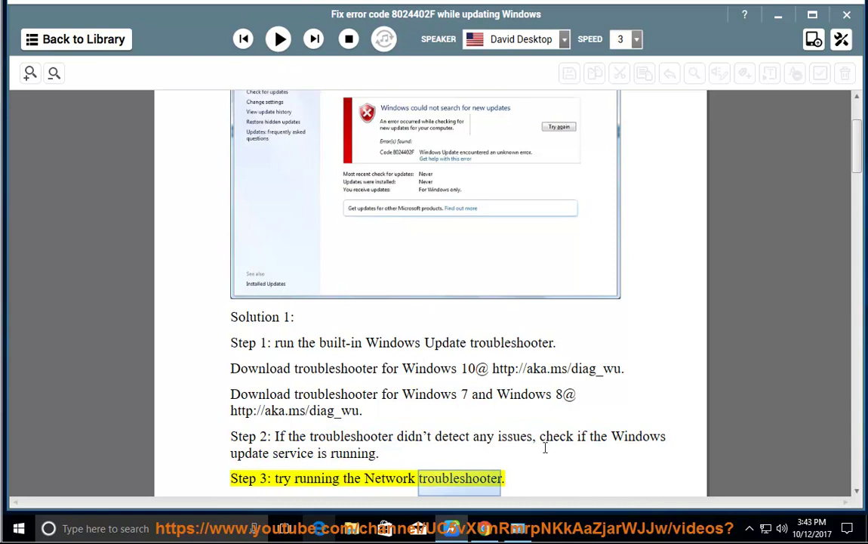
{"action": "left_click_drag", "start_coordinate": [608, 436], "coordinate": [417, 465]}
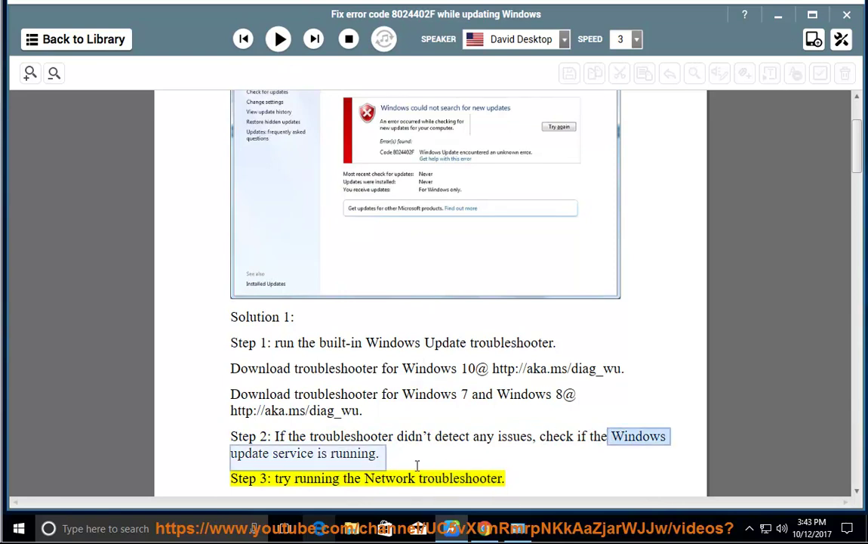
- Open Computer Management via This PC > More > Manage and show the Services list
{"action": "left_click", "coordinate": [19, 528]}
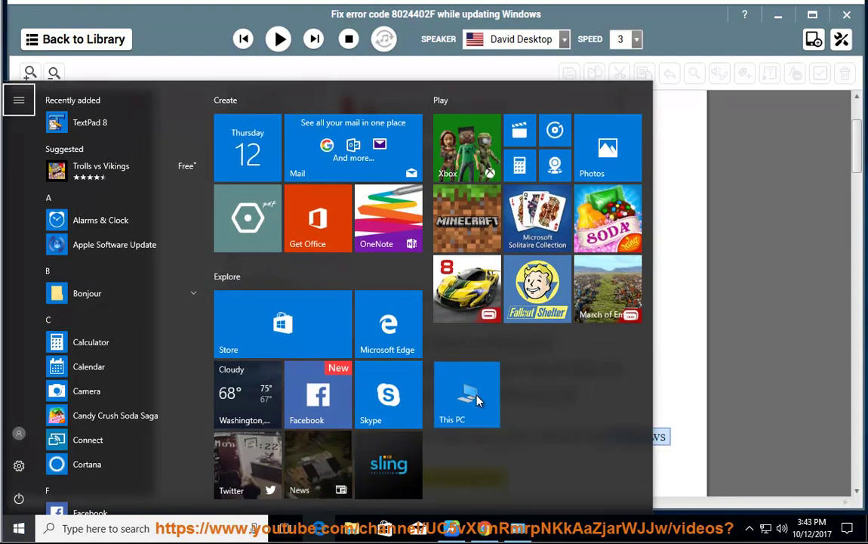
{"action": "right_click", "coordinate": [477, 397]}
{"action": "left_click", "coordinate": [492, 456]}
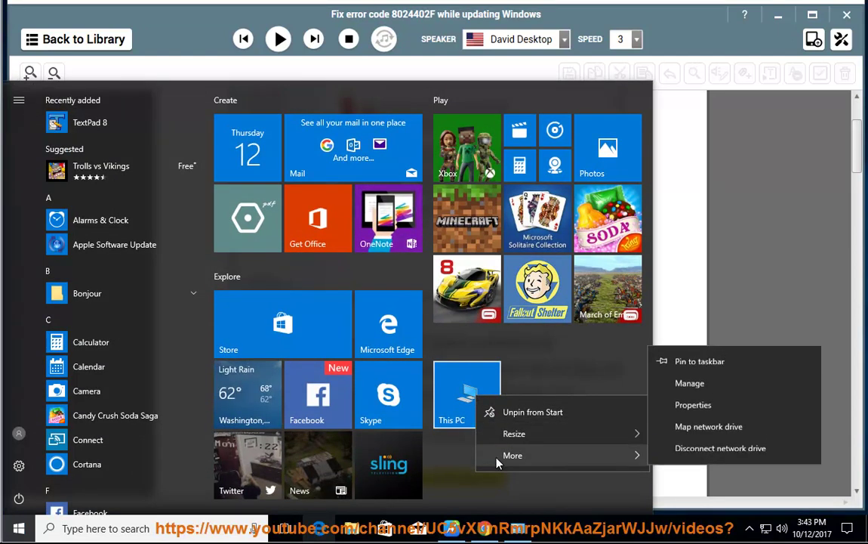
{"action": "left_click", "coordinate": [698, 385]}
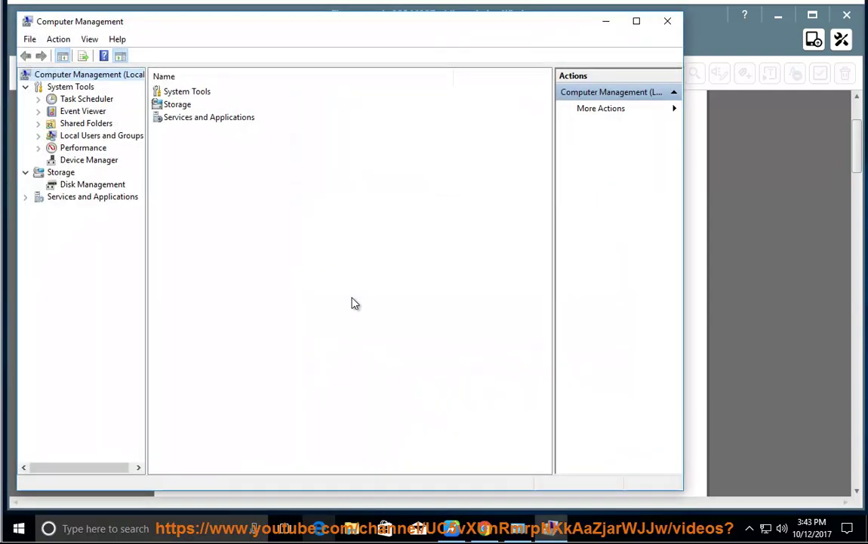
{"action": "left_click", "coordinate": [26, 197]}
{"action": "left_click", "coordinate": [73, 209]}
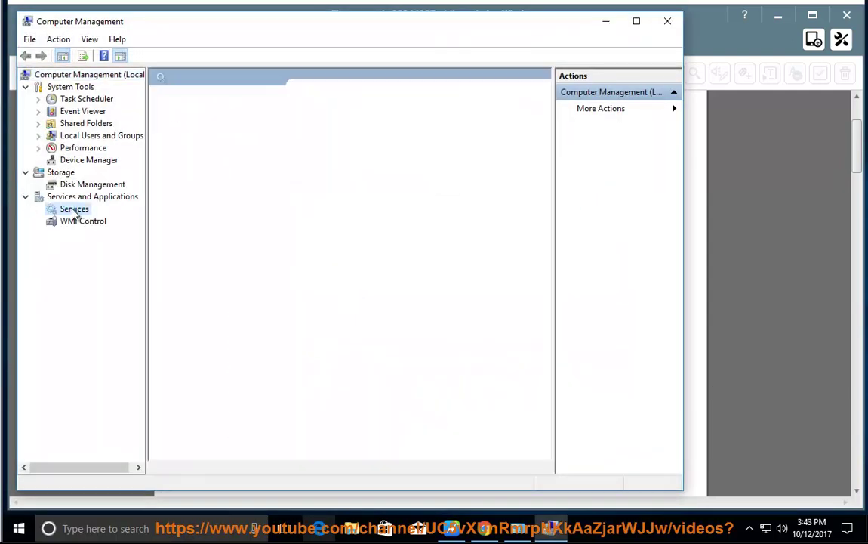
- Locate and select the Windows Update service in the Services list
{"action": "left_click", "coordinate": [389, 328]}
{"action": "key", "text": "w"}
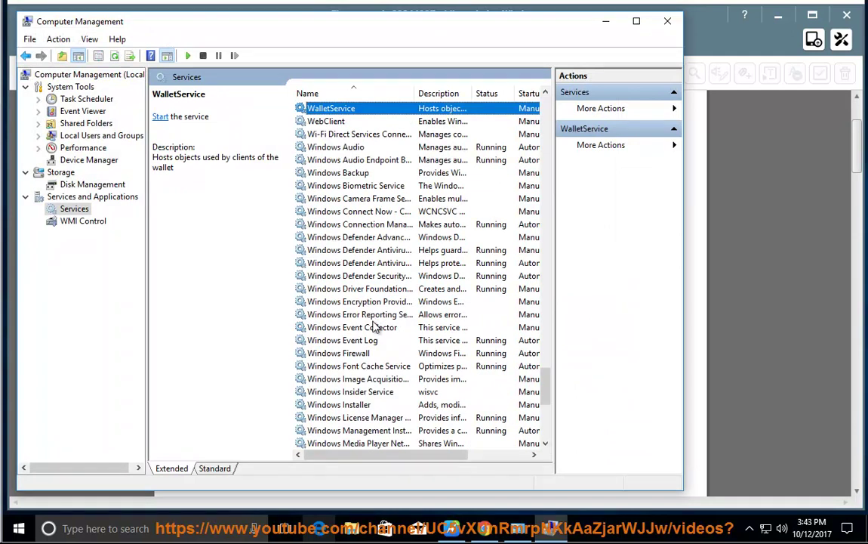
{"action": "scroll", "coordinate": [370, 442], "scroll_direction": "down", "scroll_amount": 4}
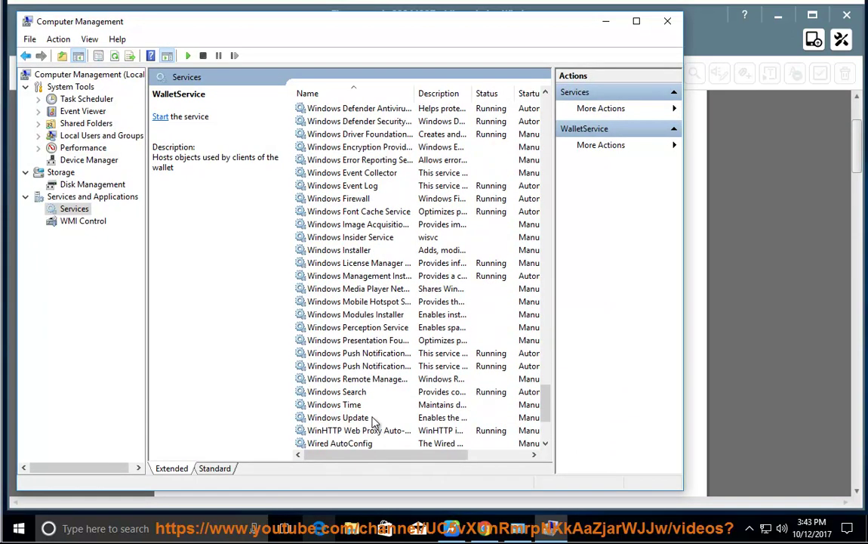
{"action": "left_click", "coordinate": [373, 420]}
{"action": "left_click", "coordinate": [455, 527]}
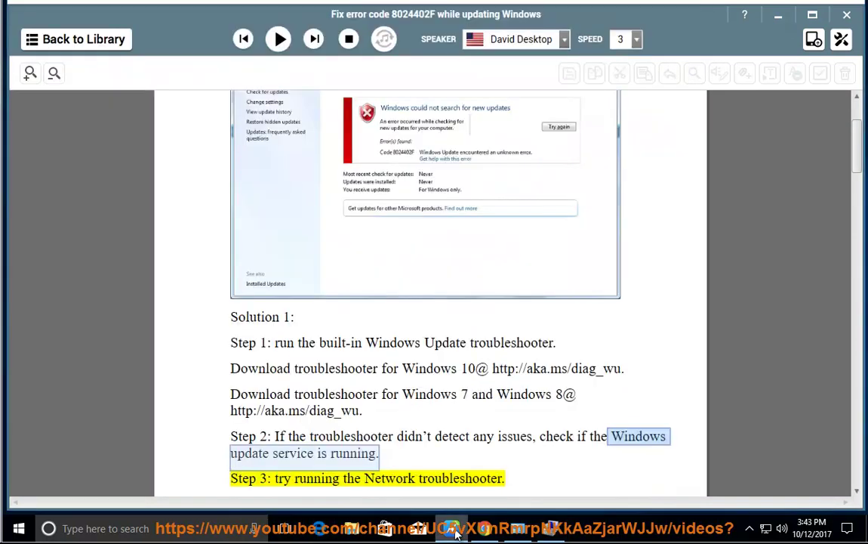
{"action": "left_click", "coordinate": [453, 528]}
- Check Windows Update properties (stopped, manual startup) without changes, then close Computer Management
{"action": "right_click", "coordinate": [364, 415]}
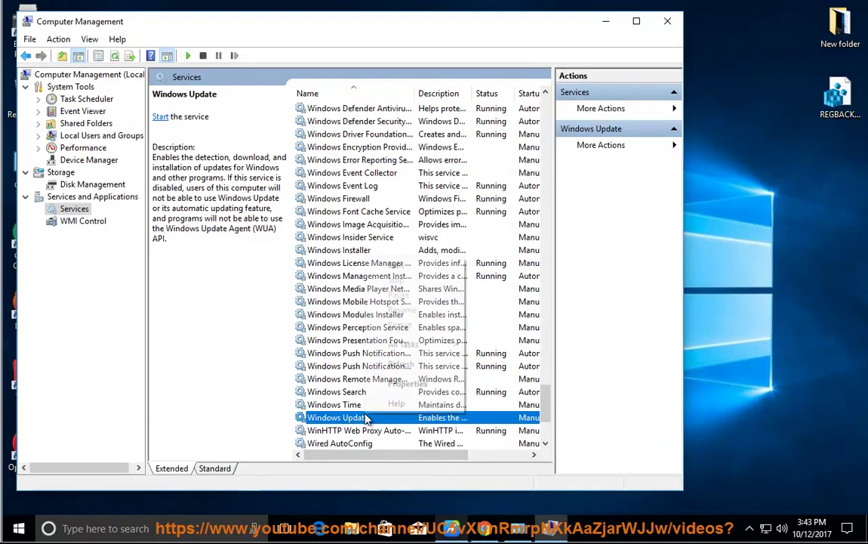
{"action": "left_click", "coordinate": [406, 384]}
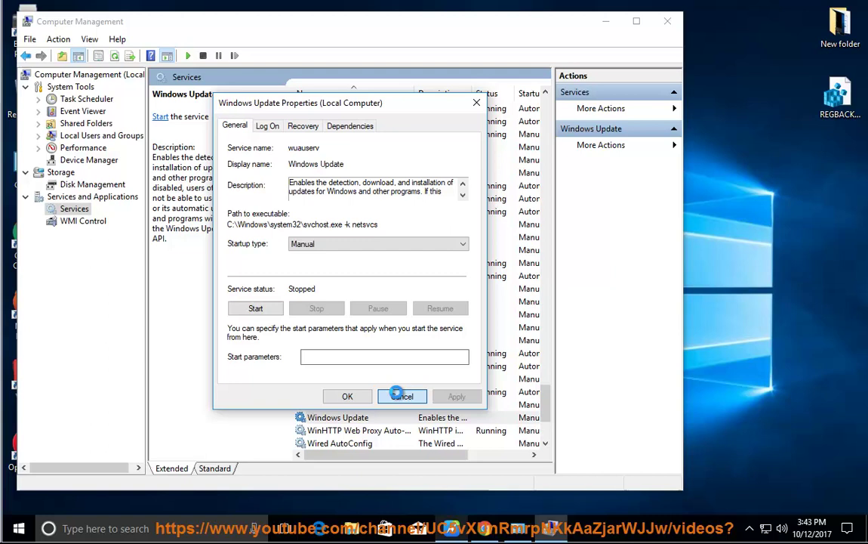
{"action": "left_click", "coordinate": [401, 395]}
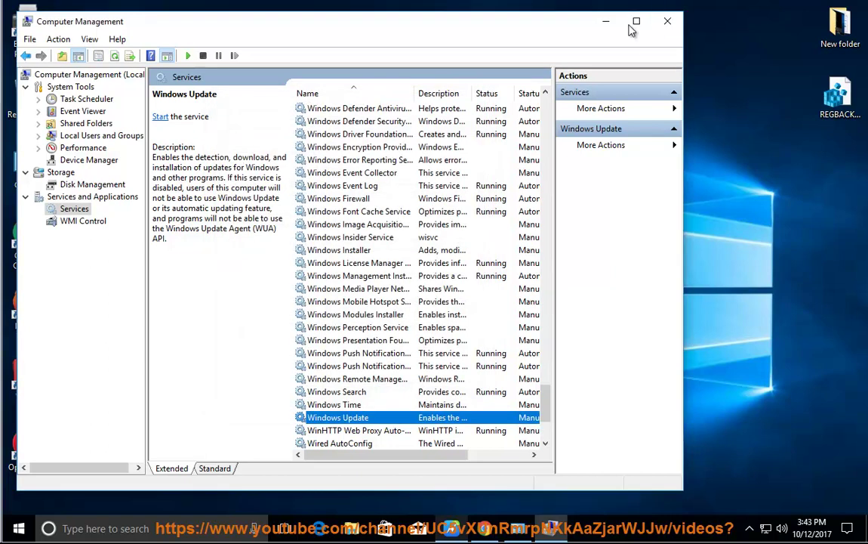
{"action": "left_click", "coordinate": [666, 22]}
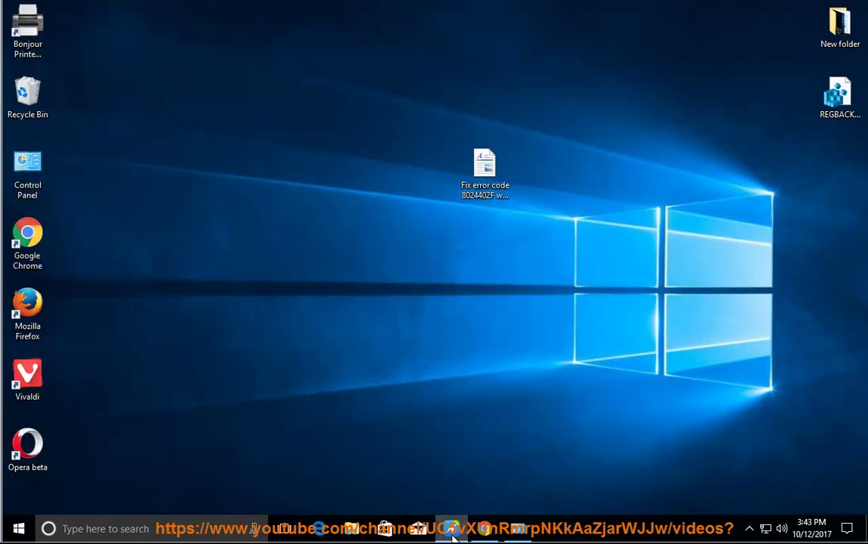
- Return to the troubleshooter list, start the Network Adapter troubleshooter, then cancel it
{"action": "left_click", "coordinate": [451, 530]}
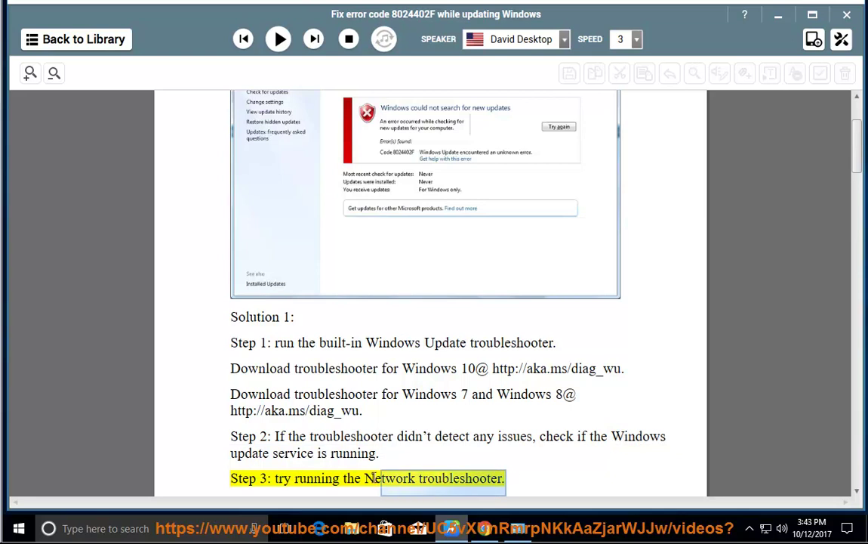
{"action": "left_click", "coordinate": [516, 530]}
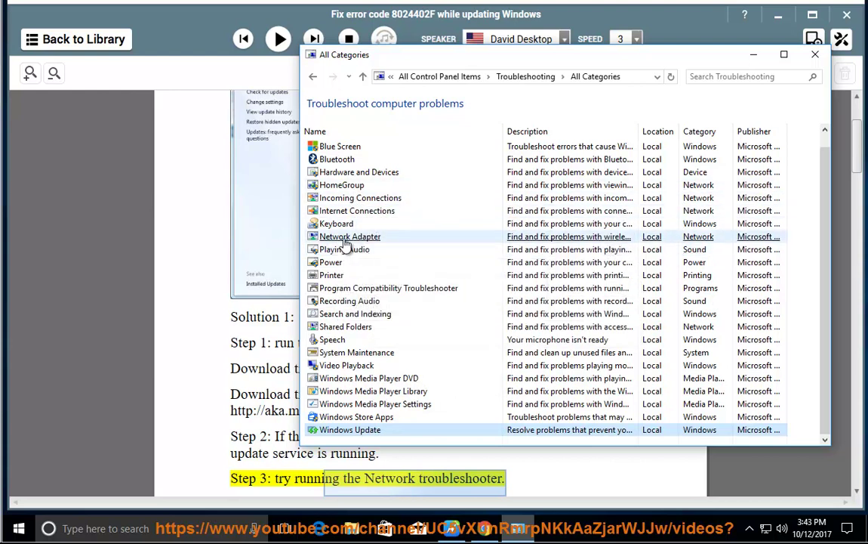
{"action": "left_click", "coordinate": [367, 241]}
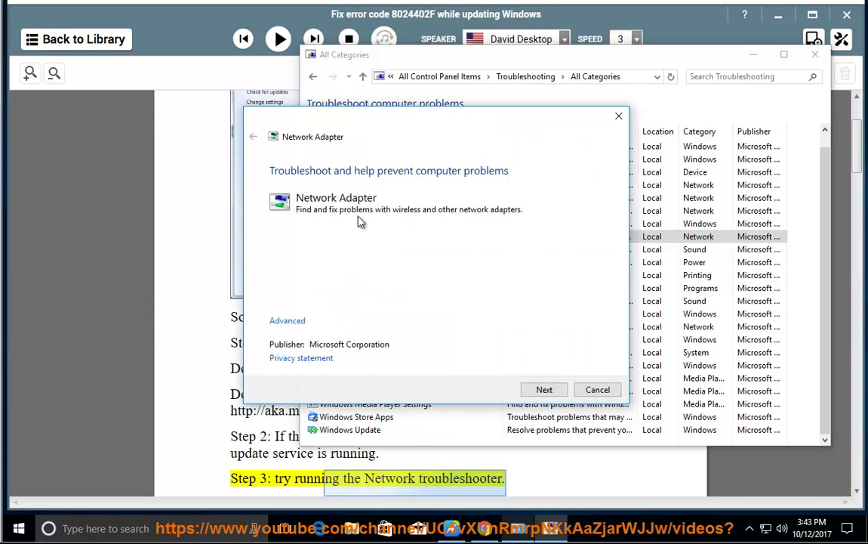
{"action": "left_click", "coordinate": [604, 390]}
- Close the troubleshooter list, read the guide aloud to the DNS step, and highlight line 4.1
{"action": "left_click", "coordinate": [813, 57]}
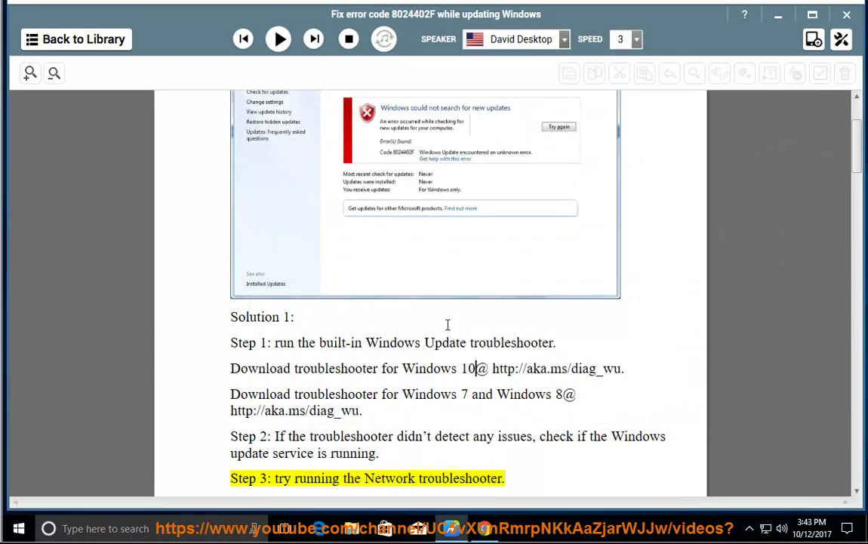
{"action": "left_click", "coordinate": [278, 39]}
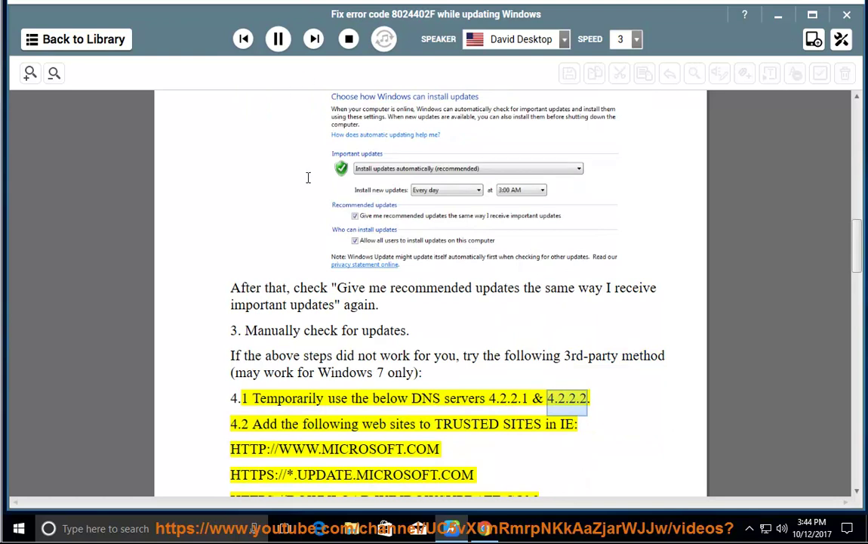
{"action": "left_click", "coordinate": [278, 38]}
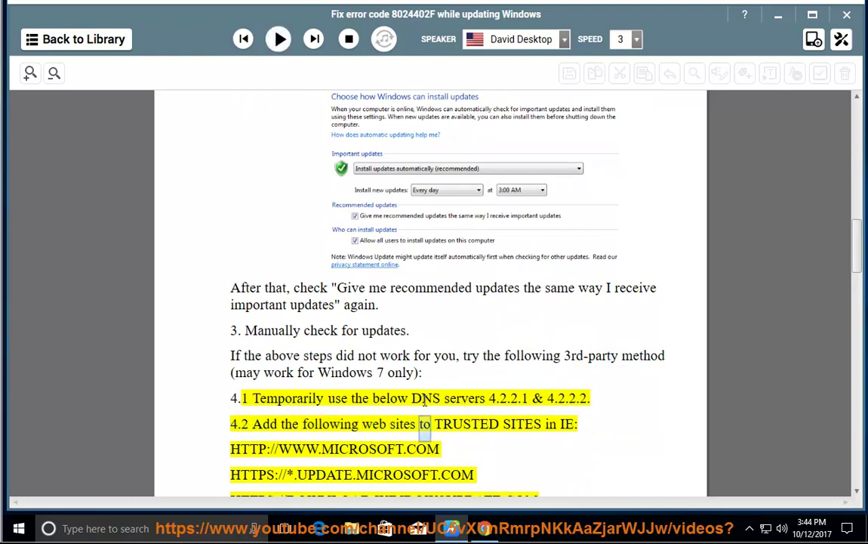
{"action": "left_click_drag", "start_coordinate": [489, 400], "coordinate": [266, 402]}
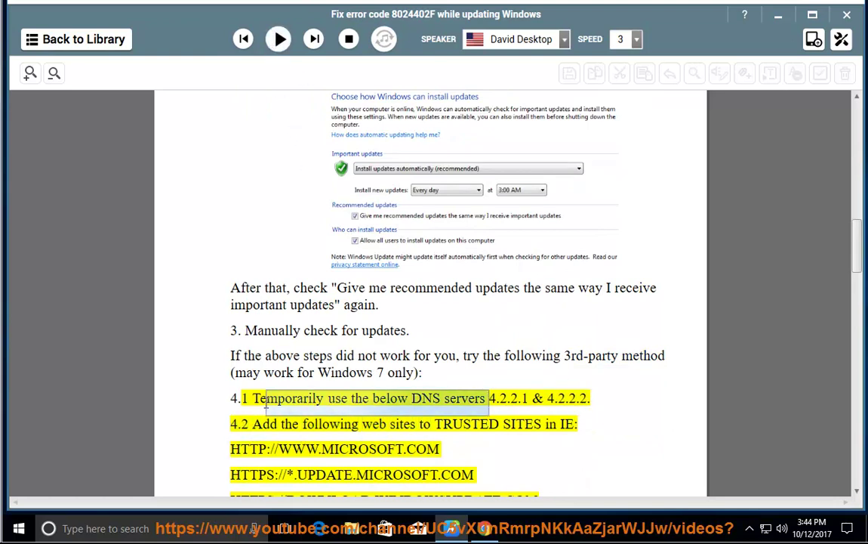
{"action": "right_click", "coordinate": [764, 529]}
- Open Ethernet0's IPv4 properties and choose 'Use the following DNS server addresses'
{"action": "left_click", "coordinate": [768, 520]}
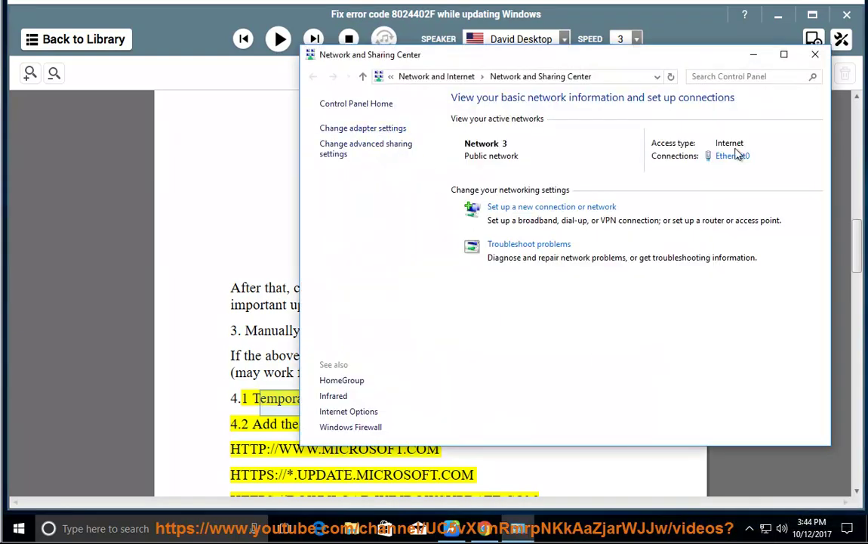
{"action": "left_click", "coordinate": [736, 156]}
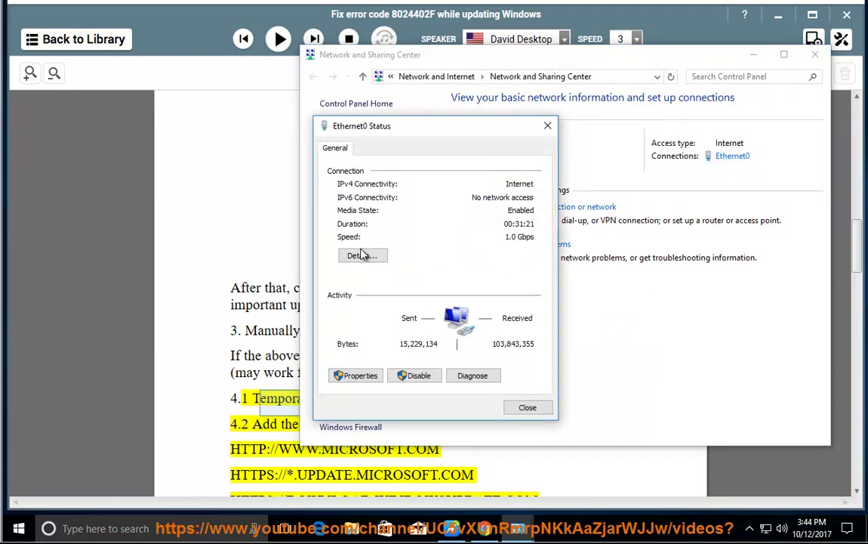
{"action": "left_click", "coordinate": [364, 380]}
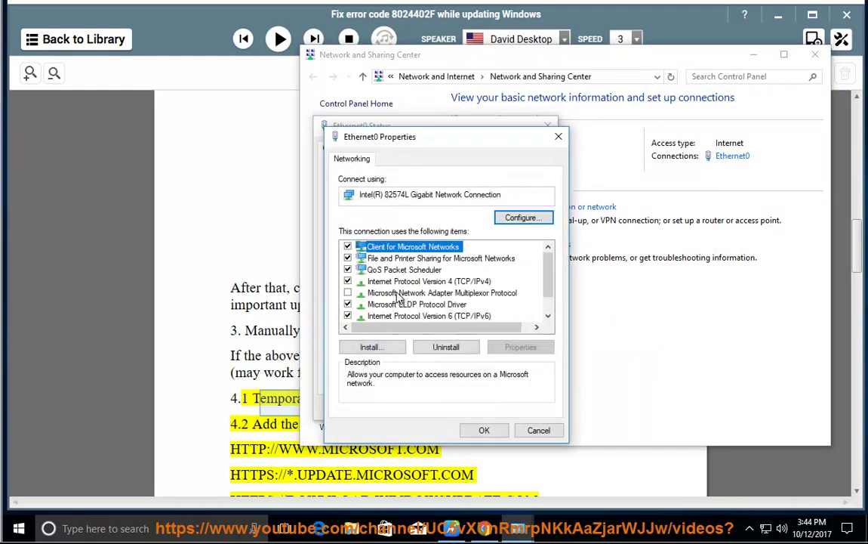
{"action": "double_click", "coordinate": [426, 282]}
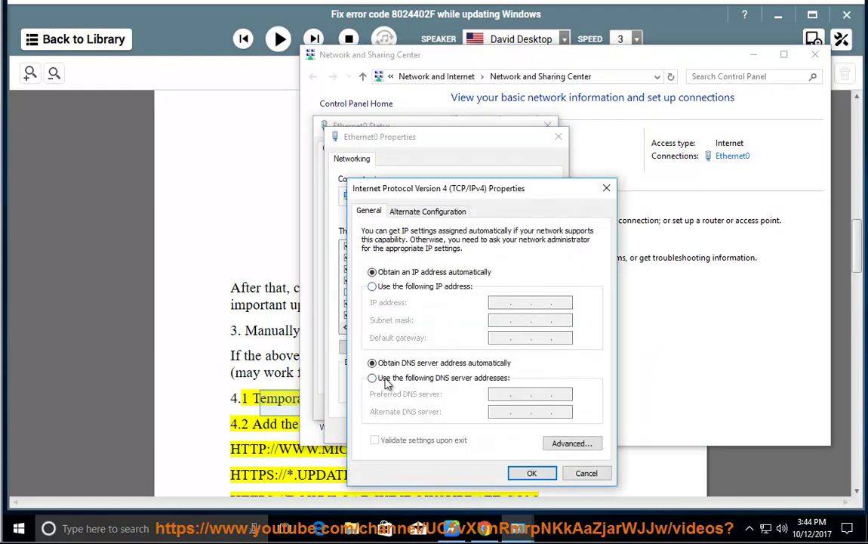
{"action": "left_click", "coordinate": [373, 378]}
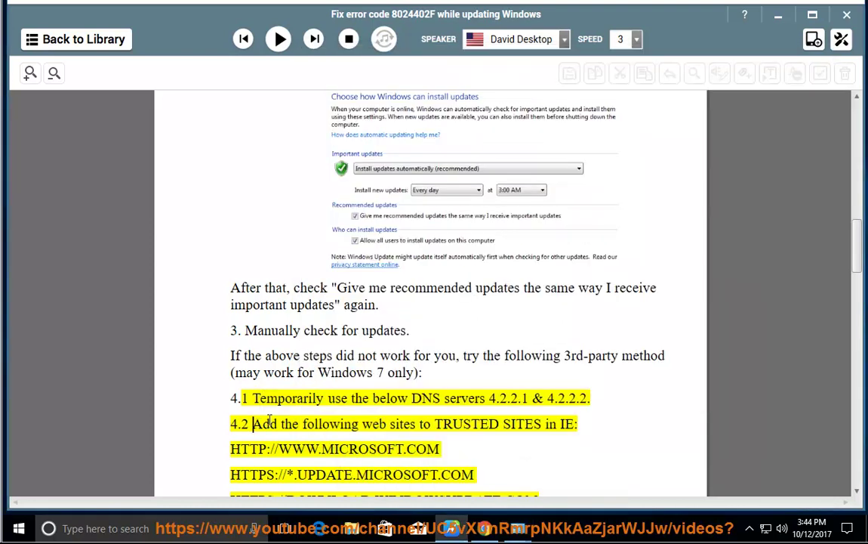
- Enter 4.2.2.1 as preferred and 4.2.2.2 as alternate DNS, copied from the guide
{"action": "left_click_drag", "start_coordinate": [591, 399], "coordinate": [476, 400]}
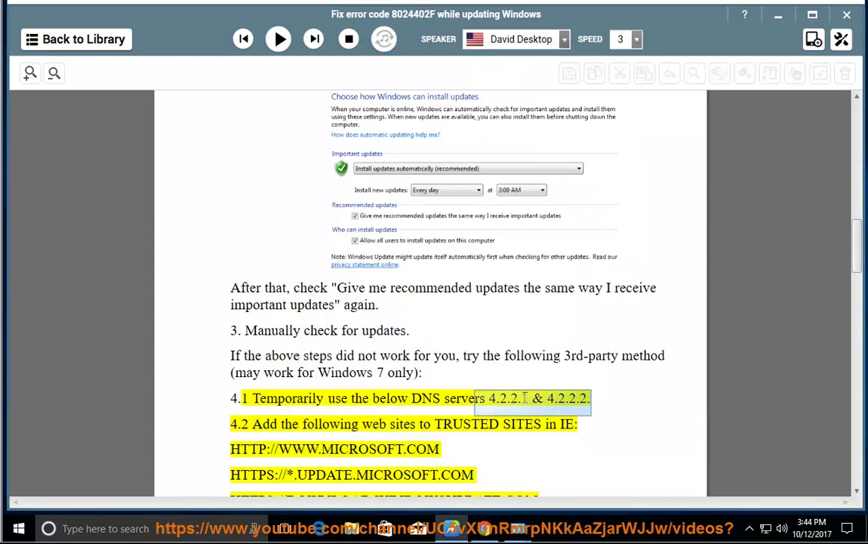
{"action": "left_click_drag", "start_coordinate": [529, 398], "coordinate": [492, 399]}
{"action": "right_click", "coordinate": [492, 399]}
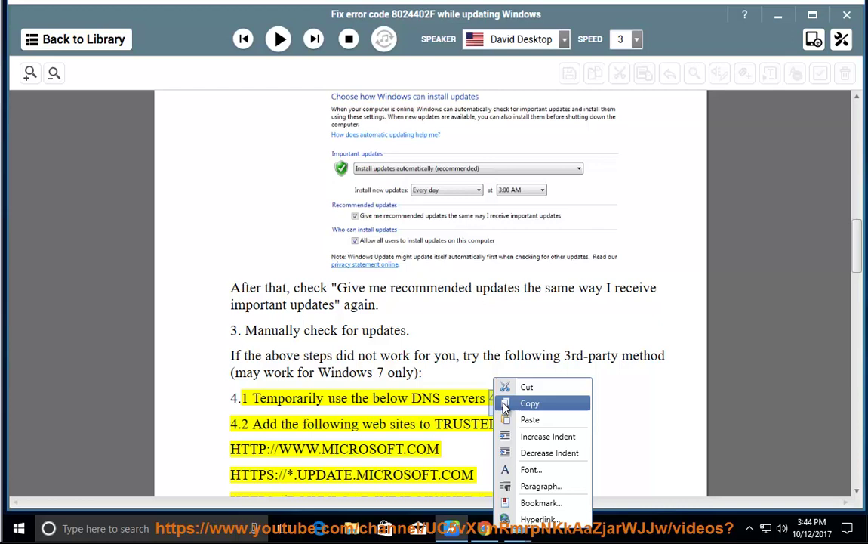
{"action": "left_click", "coordinate": [519, 409]}
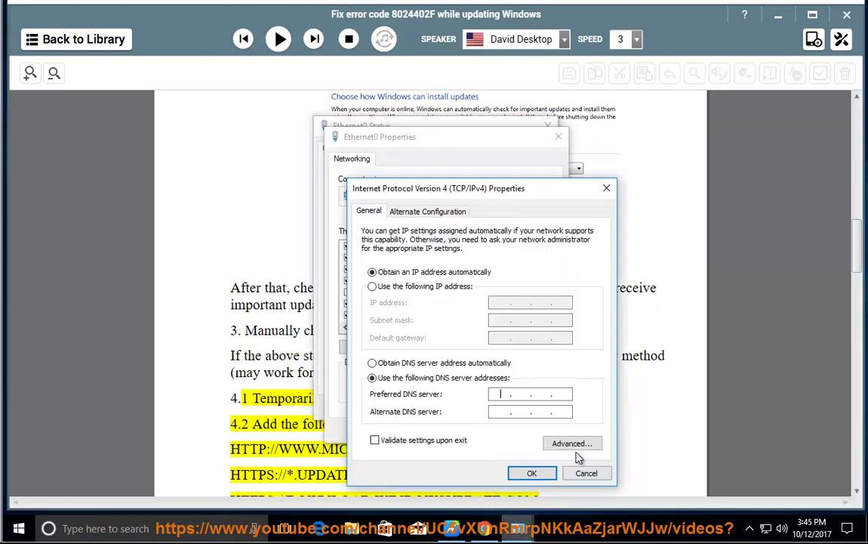
{"action": "right_click", "coordinate": [495, 394]}
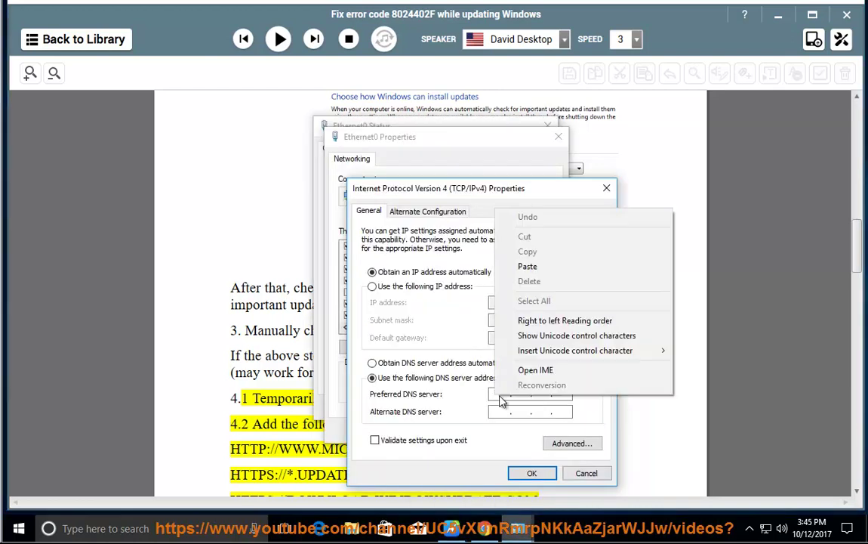
{"action": "left_click", "coordinate": [534, 265]}
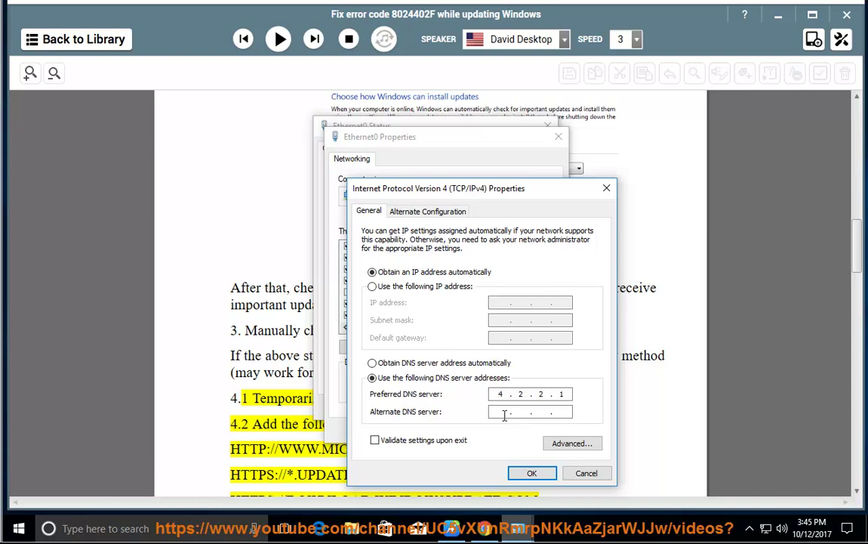
{"action": "right_click", "coordinate": [504, 414]}
{"action": "left_click", "coordinate": [552, 285]}
- Check the addresses against the guide, then close the IPv4, properties and status windows
{"action": "left_click", "coordinate": [299, 408]}
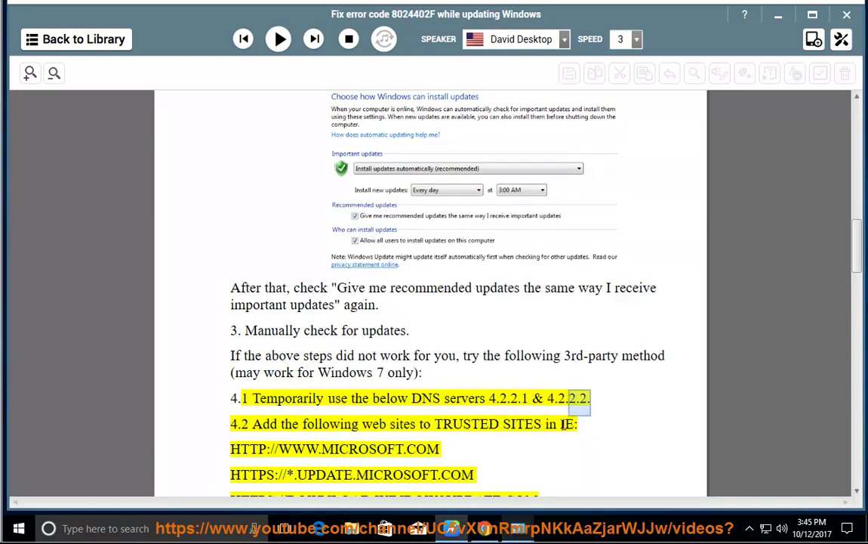
{"action": "mouse_move", "coordinate": [517, 528]}
{"action": "left_click", "coordinate": [578, 461]}
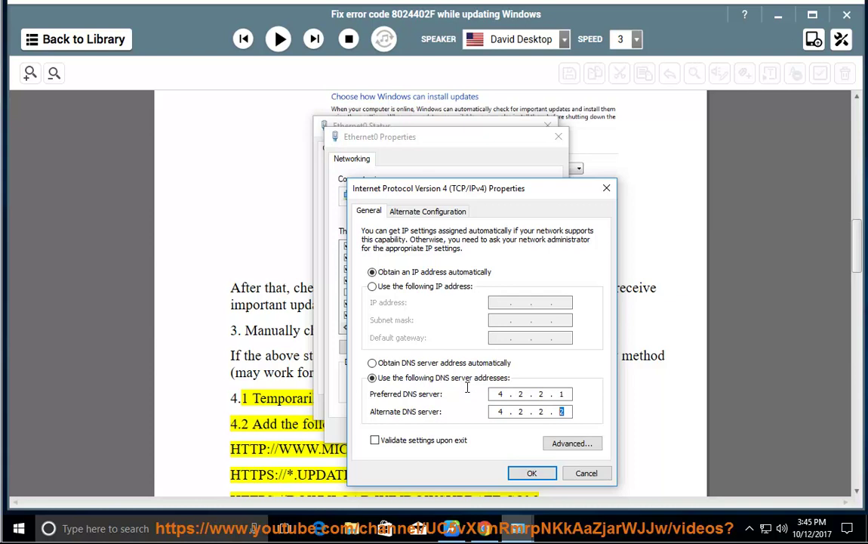
{"action": "left_click", "coordinate": [596, 474]}
{"action": "left_click", "coordinate": [545, 431]}
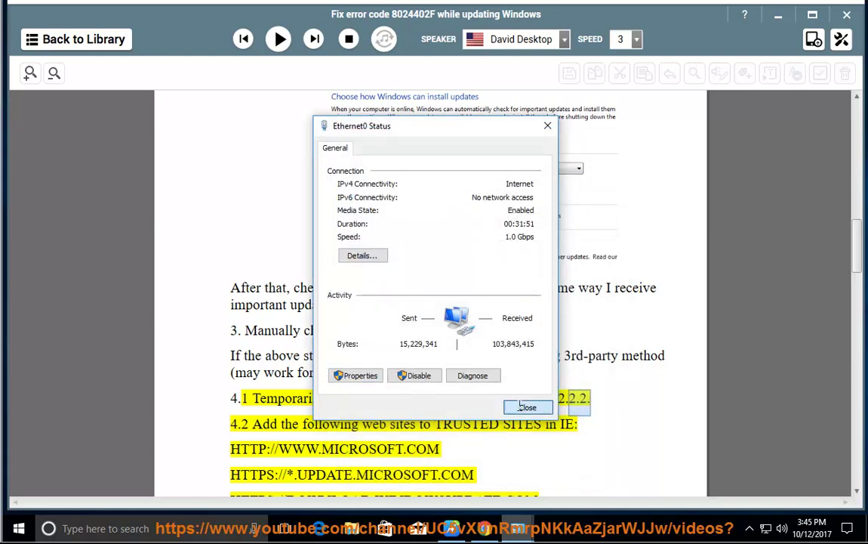
{"action": "left_click", "coordinate": [527, 407]}
- Read the trusted-sites step aloud, pause, and highlight line 4.2's trusted-sites instruction
{"action": "left_click", "coordinate": [277, 38]}
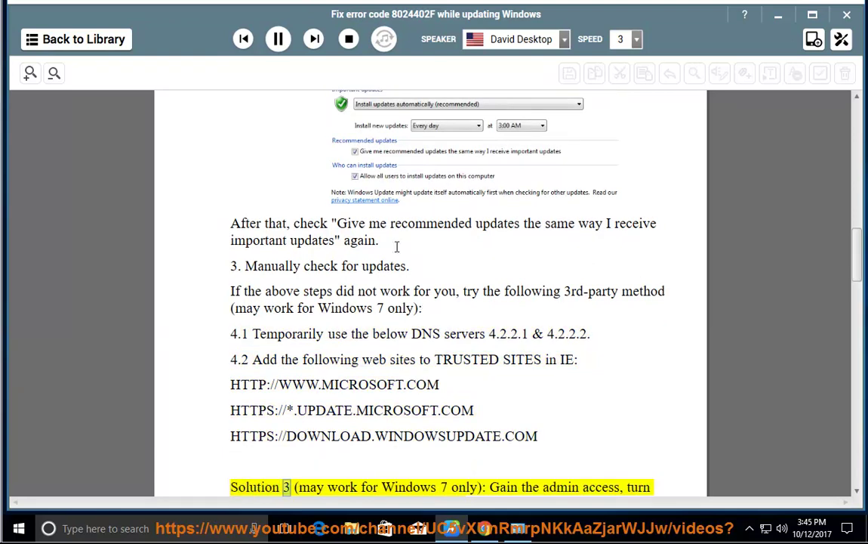
{"action": "left_click", "coordinate": [279, 42]}
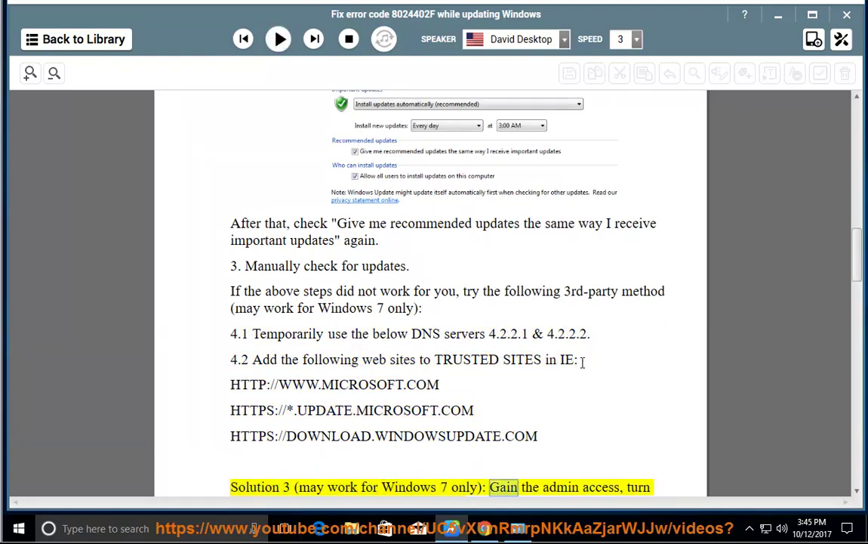
{"action": "left_click_drag", "start_coordinate": [583, 362], "coordinate": [254, 359]}
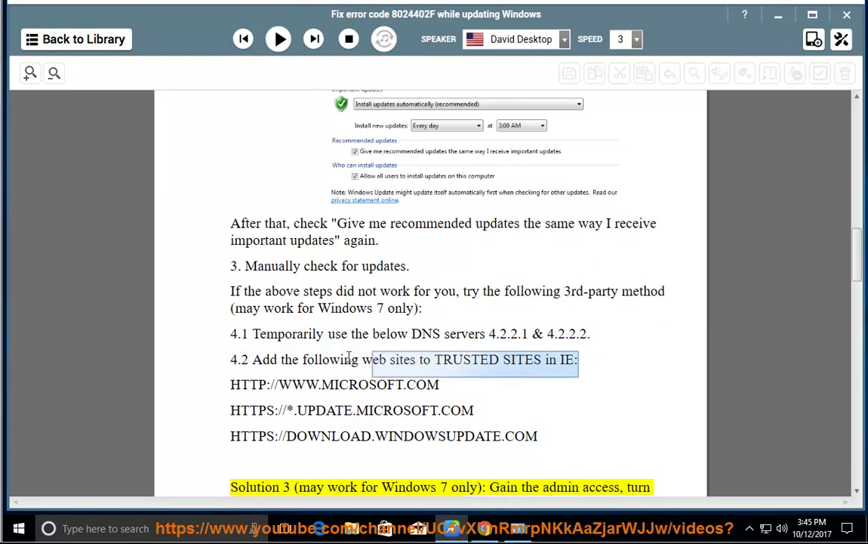
{"action": "left_click", "coordinate": [204, 527]}
- Launch Internet Explorer and open Internet Options' Trusted sites list under Security
{"action": "type", "text": "IE"}
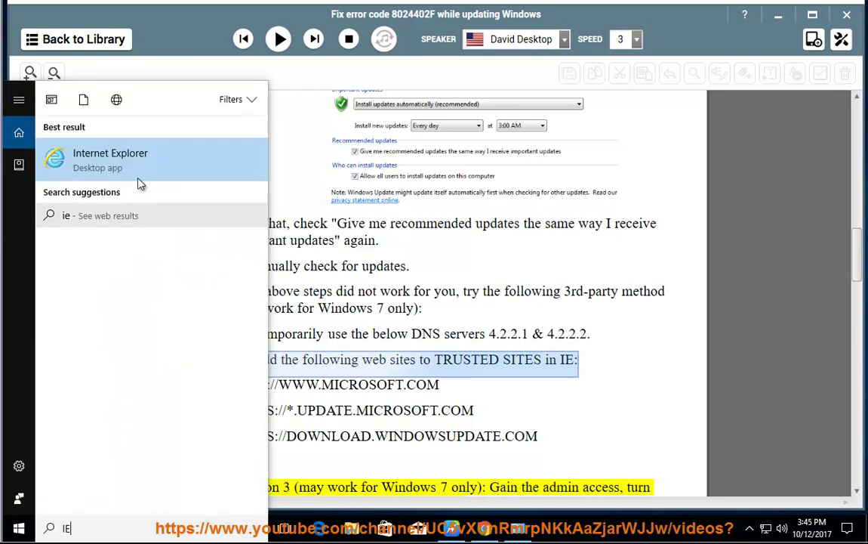
{"action": "left_click", "coordinate": [161, 170]}
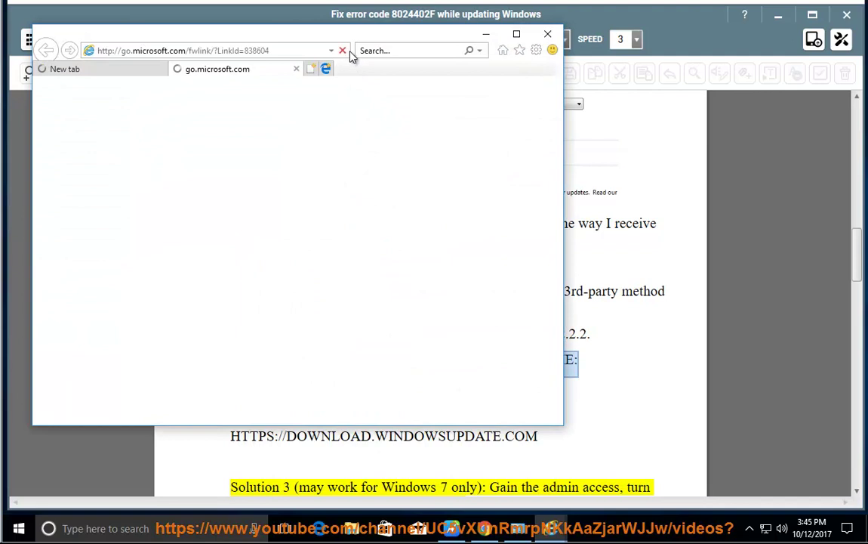
{"action": "left_click", "coordinate": [343, 51]}
{"action": "left_click", "coordinate": [536, 50]}
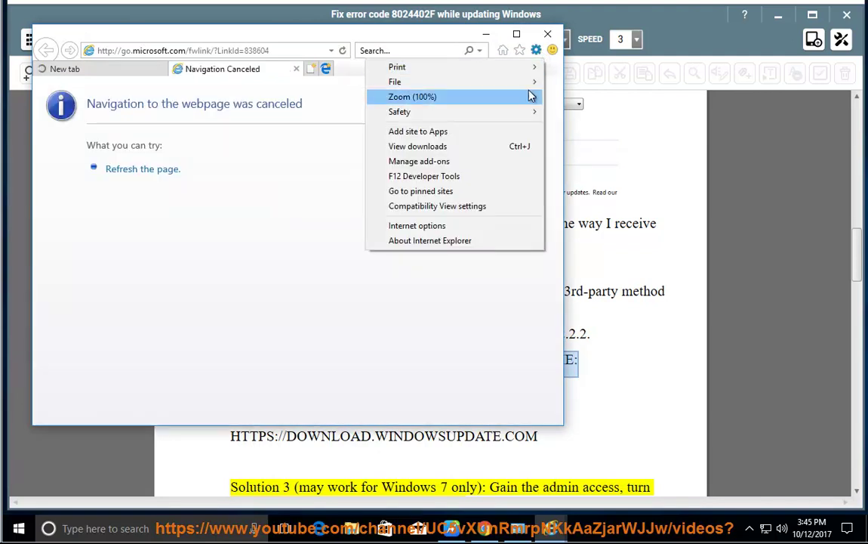
{"action": "left_click", "coordinate": [489, 227]}
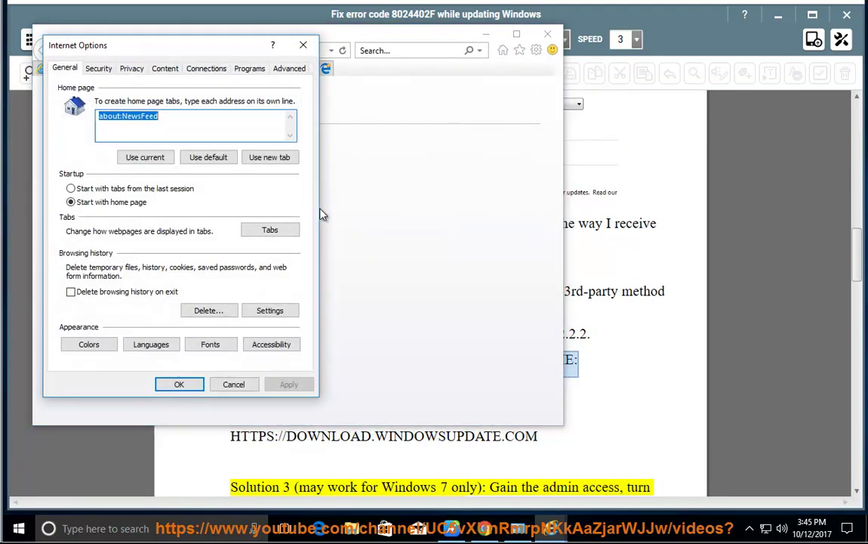
{"action": "left_click", "coordinate": [94, 70]}
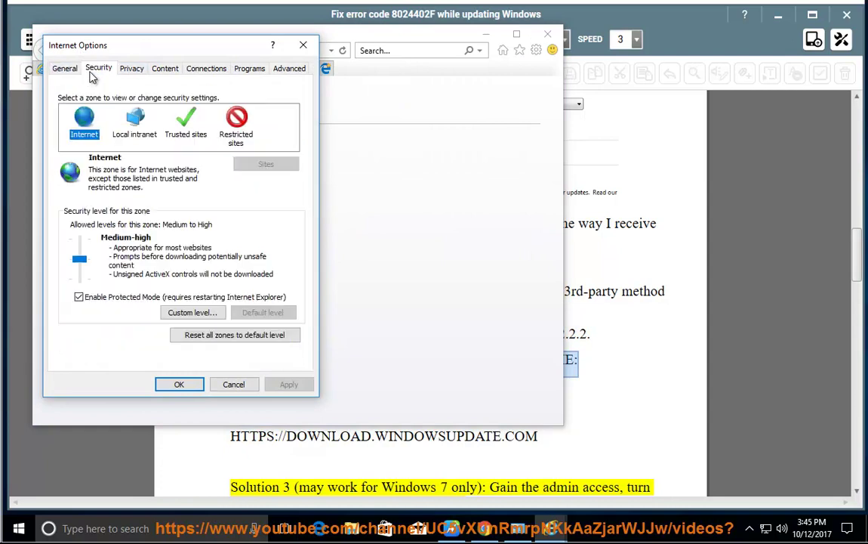
{"action": "left_click", "coordinate": [187, 124]}
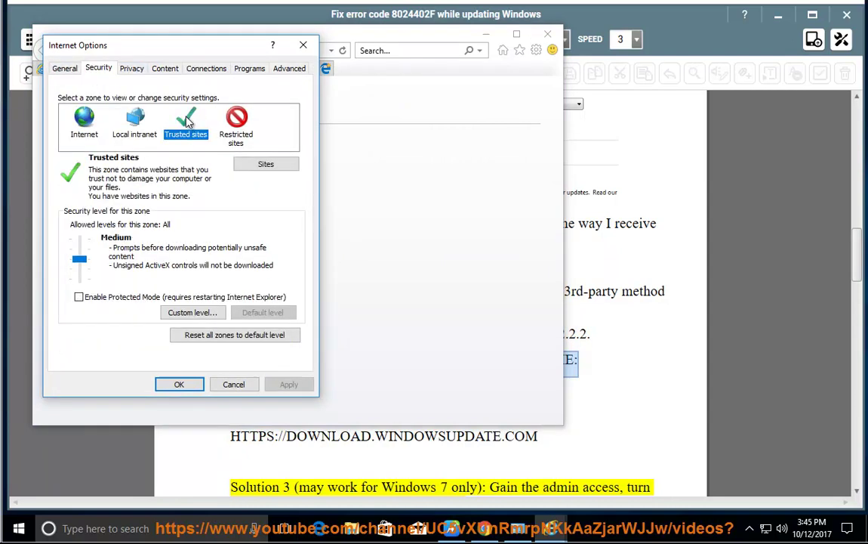
{"action": "left_click", "coordinate": [269, 165]}
{"action": "left_click_drag", "start_coordinate": [251, 76], "coordinate": [515, 108]}
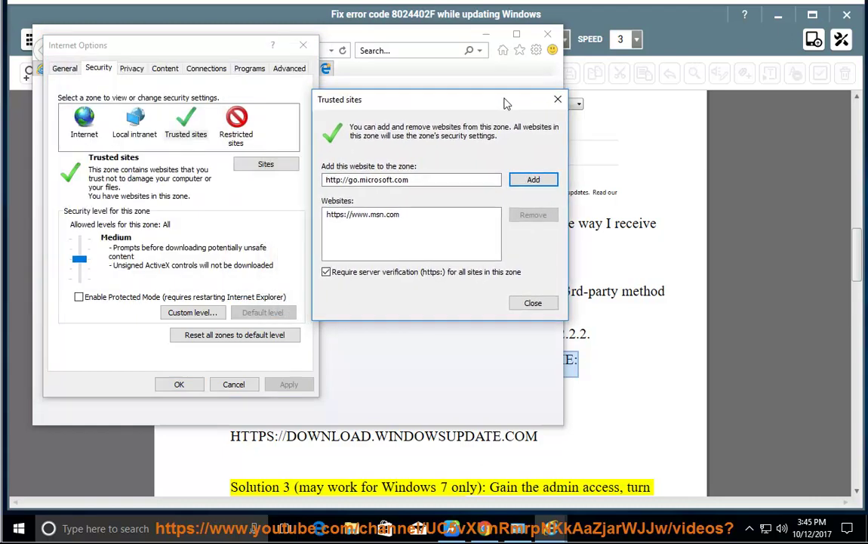
{"action": "left_click", "coordinate": [421, 181]}
{"action": "left_click_drag", "start_coordinate": [421, 181], "coordinate": [273, 185]}
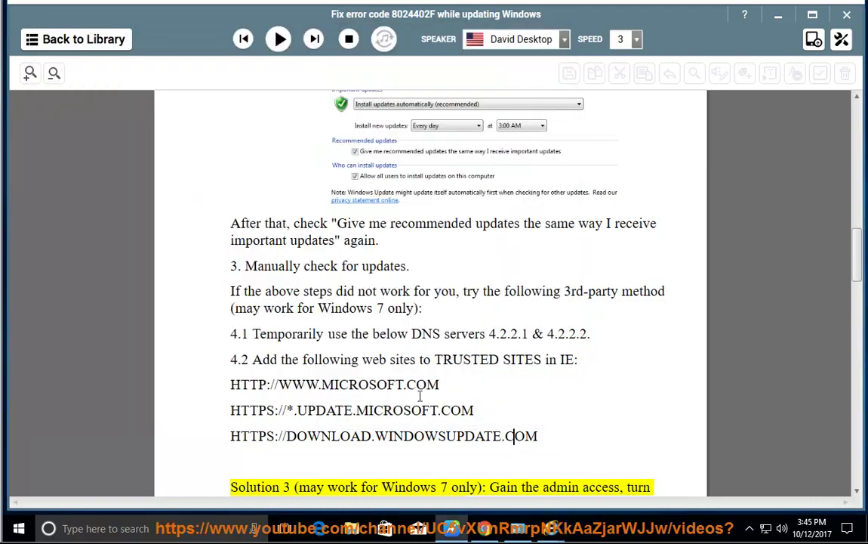
{"action": "left_click_drag", "start_coordinate": [450, 385], "coordinate": [214, 386]}
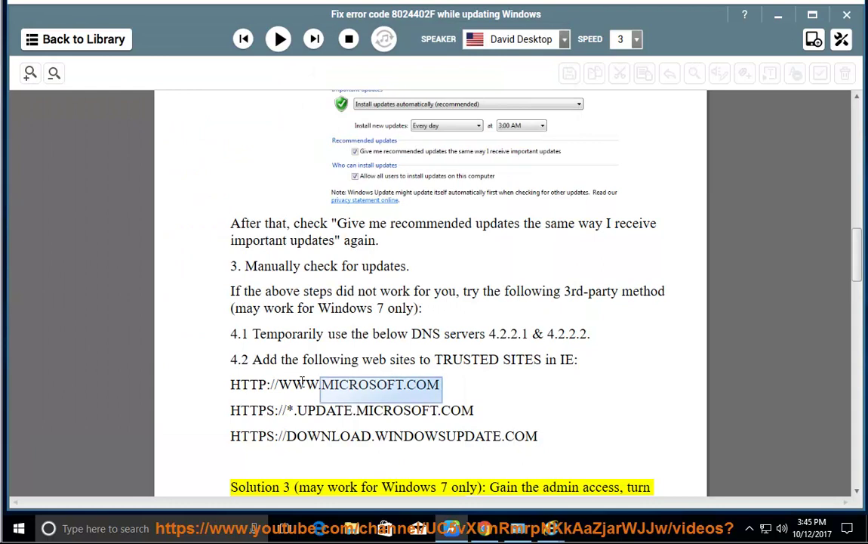
{"action": "right_click", "coordinate": [317, 389]}
{"action": "mouse_move", "coordinate": [451, 528]}
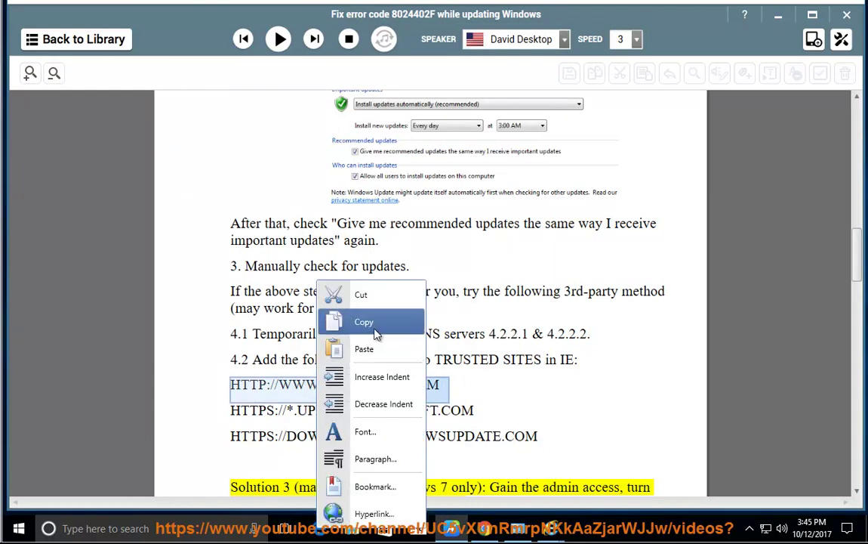
{"action": "left_click", "coordinate": [337, 293]}
{"action": "left_click", "coordinate": [487, 453]}
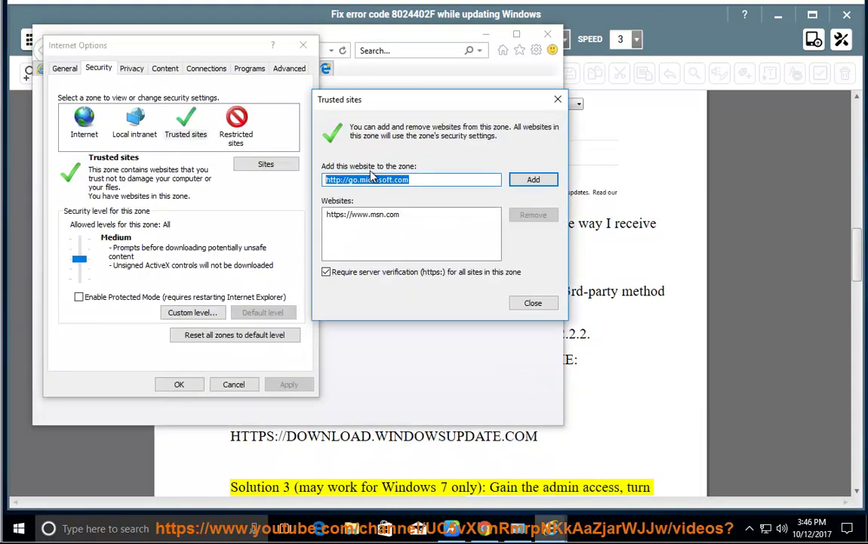
{"action": "right_click", "coordinate": [421, 182]}
{"action": "left_click", "coordinate": [452, 237]}
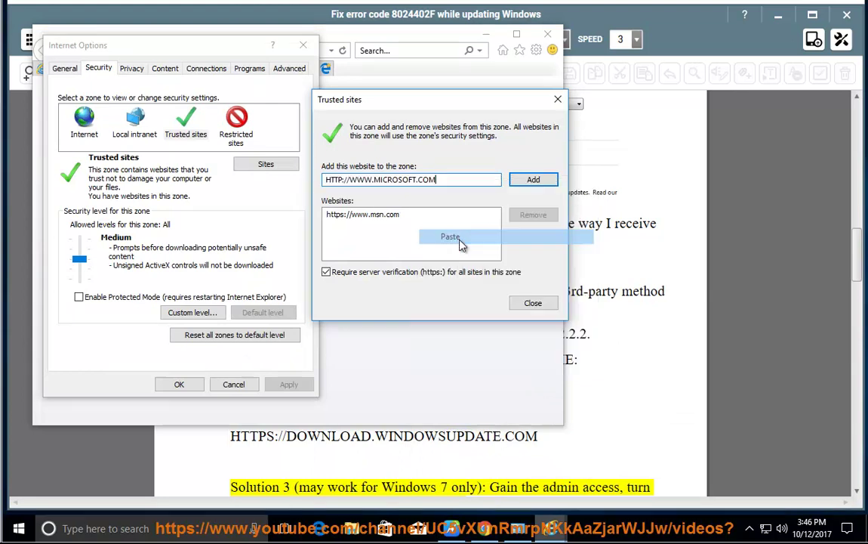
{"action": "left_click", "coordinate": [528, 184]}
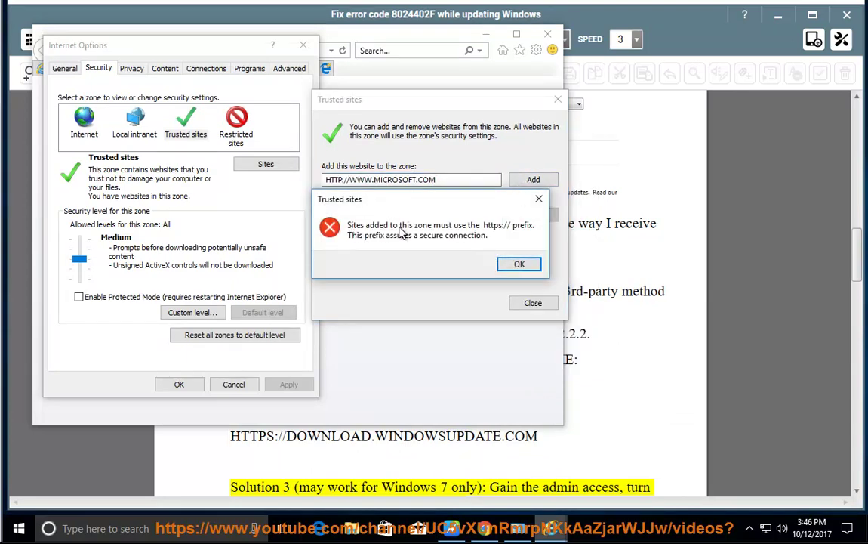
- Dismiss the https error, change the prefix to HTTPS, then close Trusted sites, Internet Options and the browser
{"action": "left_click", "coordinate": [519, 265]}
{"action": "left_click", "coordinate": [344, 179]}
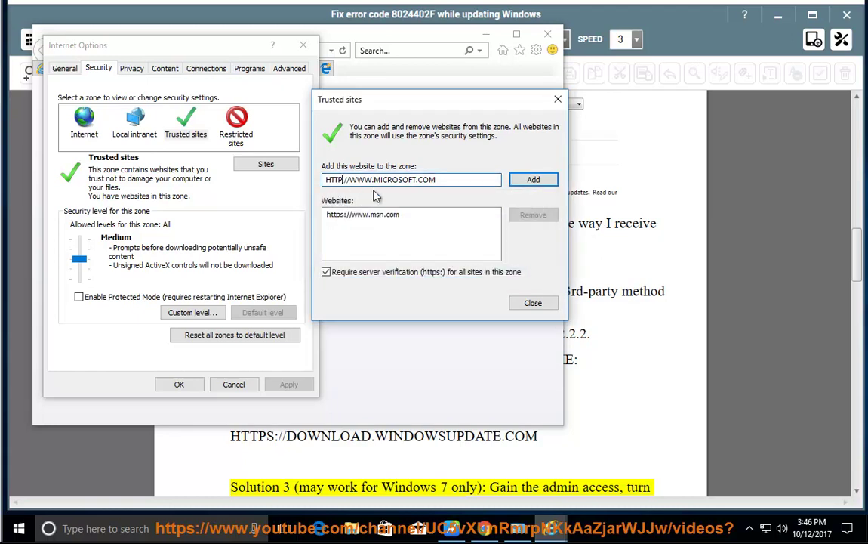
{"action": "type", "text": "S"}
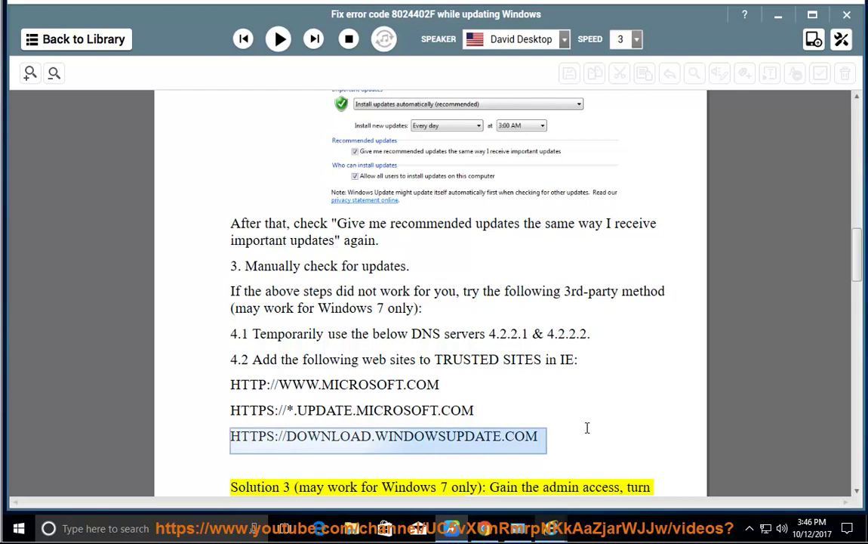
{"action": "mouse_move", "coordinate": [450, 528]}
{"action": "left_click", "coordinate": [514, 453]}
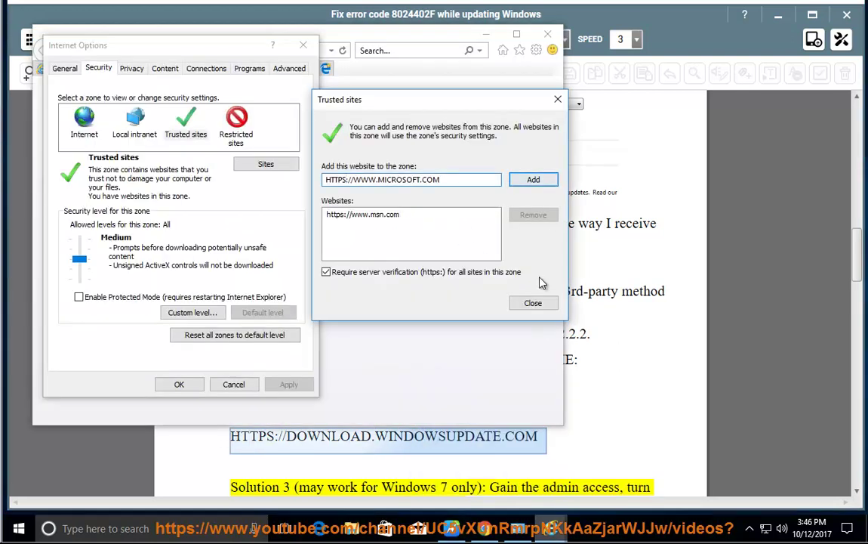
{"action": "left_click", "coordinate": [557, 99]}
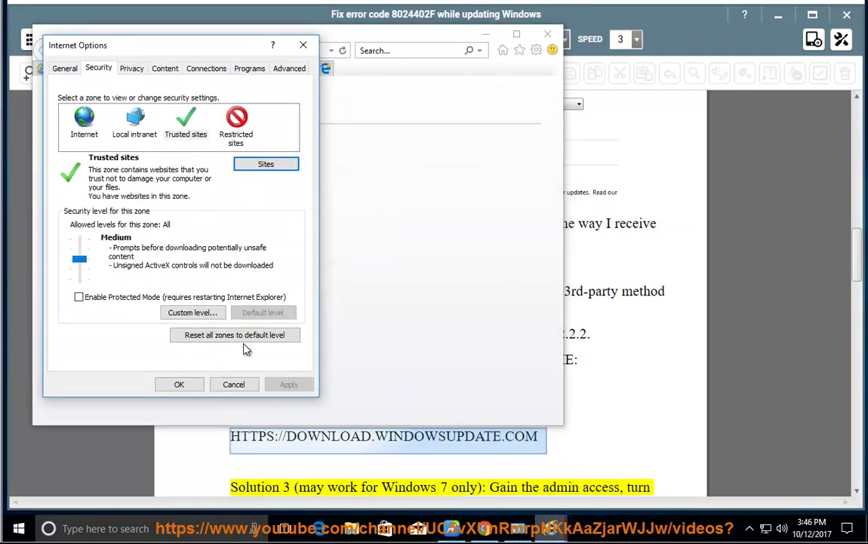
{"action": "left_click", "coordinate": [240, 388]}
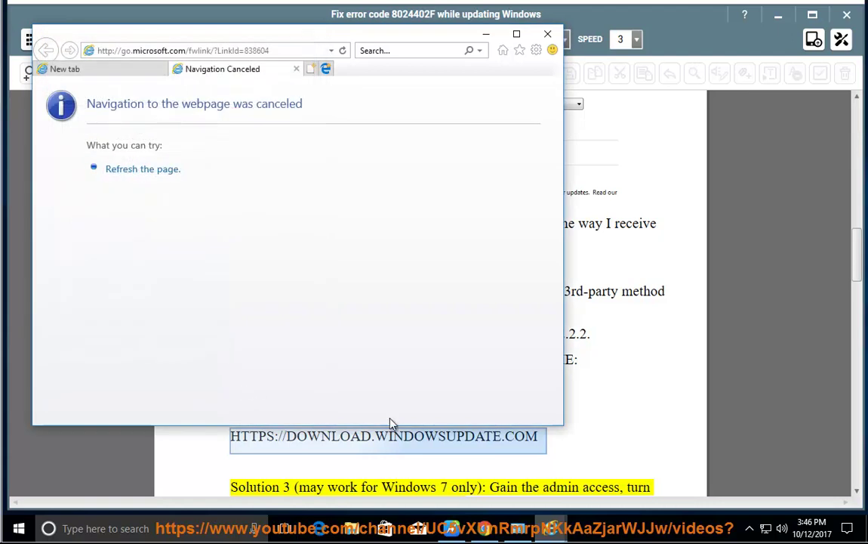
{"action": "left_click", "coordinate": [547, 33]}
- Close all browser tabs, read Solution 3 aloud, pause, and highlight the firewall sentence
{"action": "left_click", "coordinate": [273, 238]}
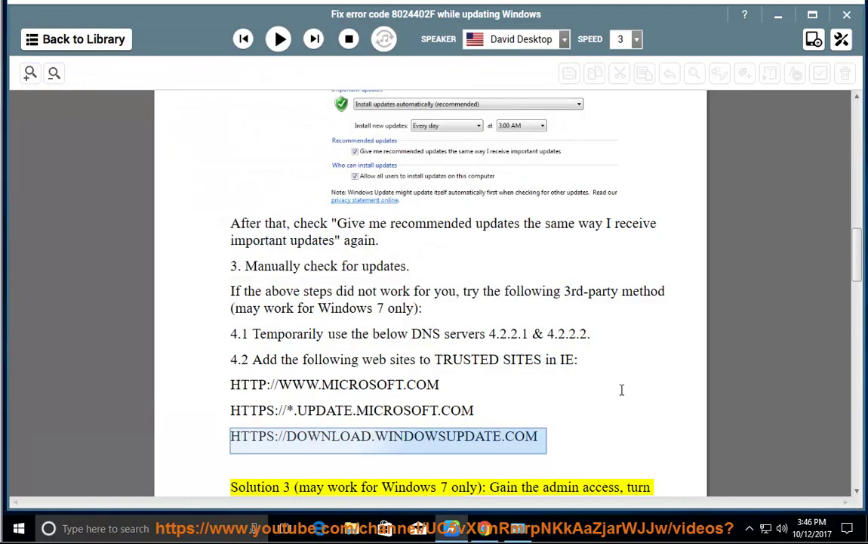
{"action": "left_click", "coordinate": [278, 38]}
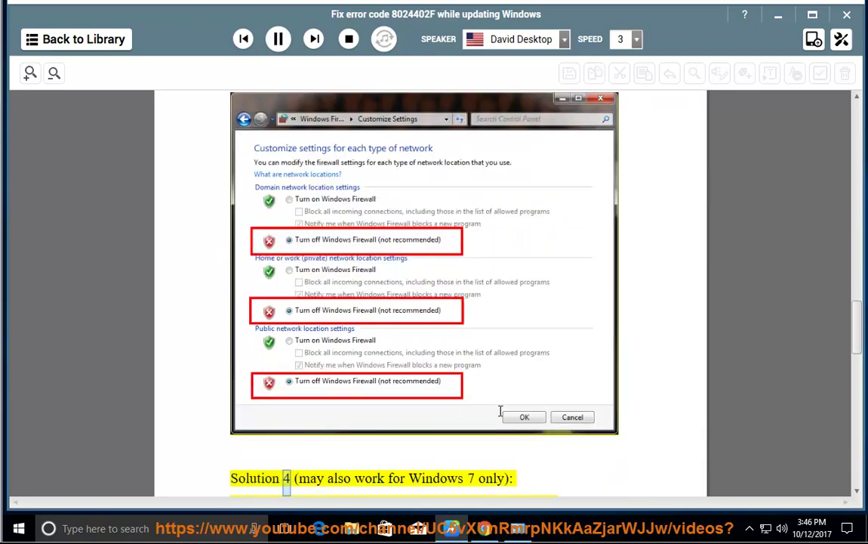
{"action": "left_click", "coordinate": [278, 38]}
{"action": "scroll", "coordinate": [502, 435], "scroll_direction": "up", "scroll_amount": 5}
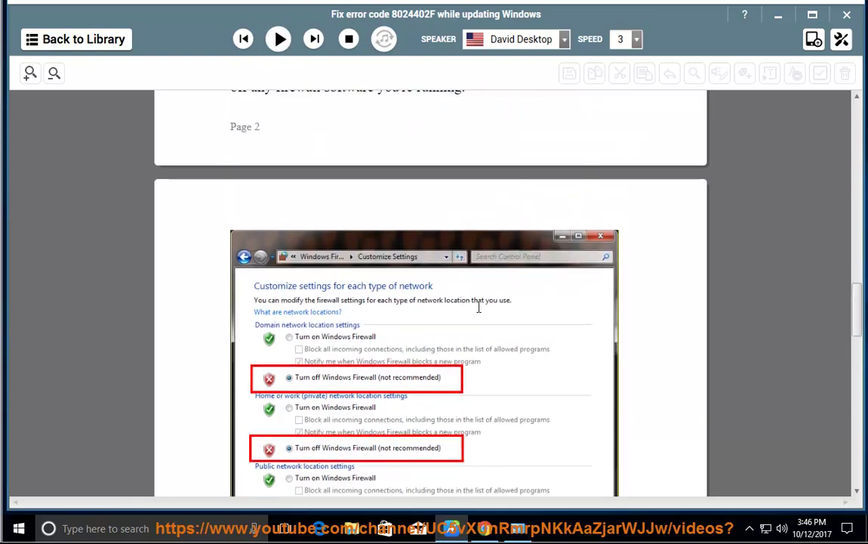
{"action": "left_click_drag", "start_coordinate": [467, 185], "coordinate": [223, 195]}
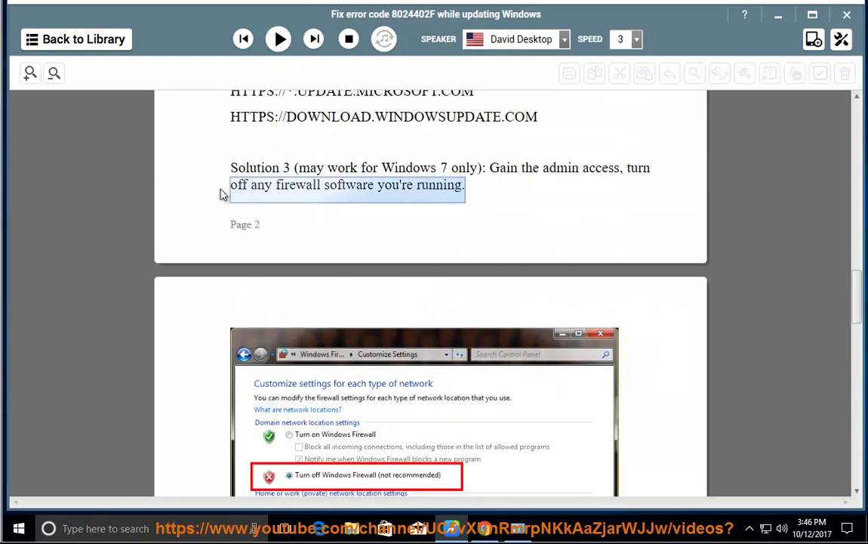
{"action": "scroll", "coordinate": [368, 407], "scroll_direction": "down", "scroll_amount": 3}
{"action": "scroll", "coordinate": [303, 354], "scroll_direction": "down", "scroll_amount": 2}
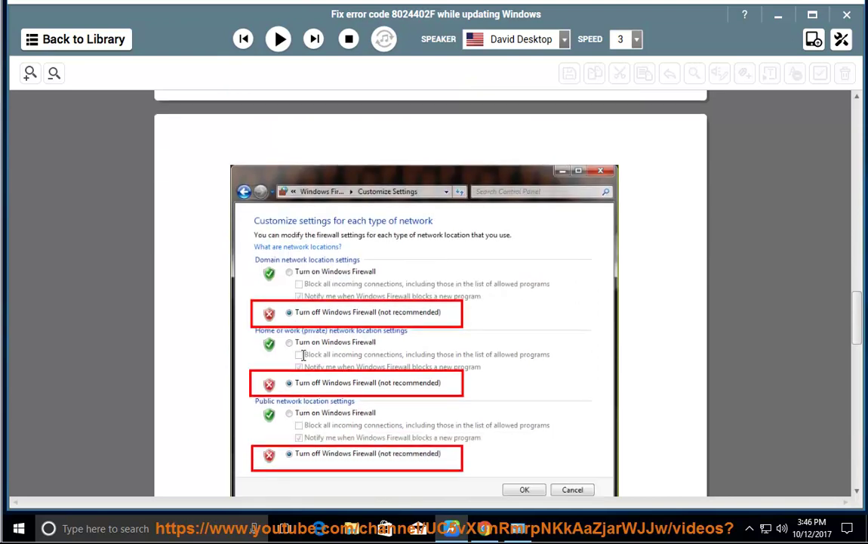
{"action": "left_click", "coordinate": [518, 533]}
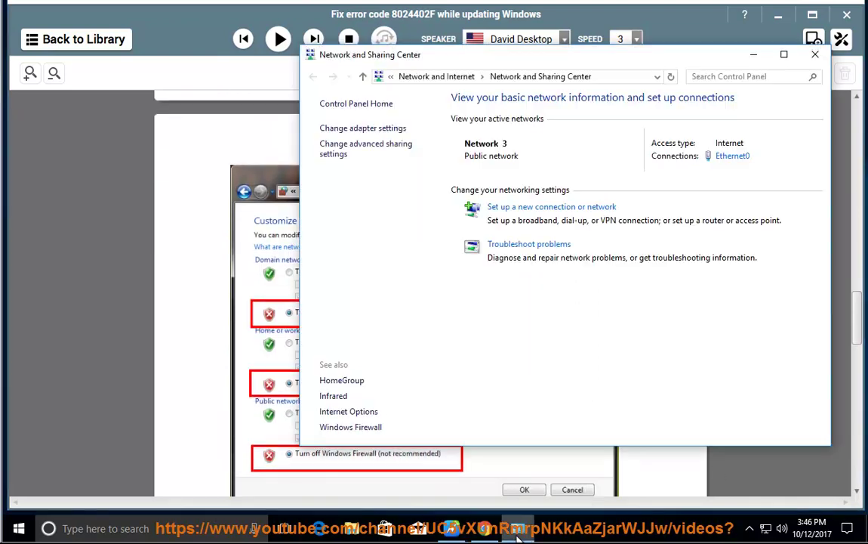
{"action": "left_click", "coordinate": [323, 105]}
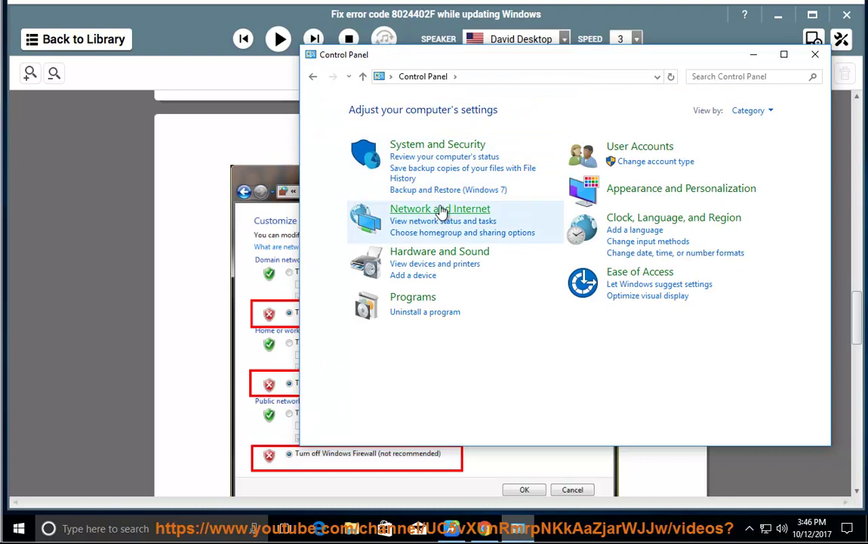
{"action": "left_click", "coordinate": [446, 145]}
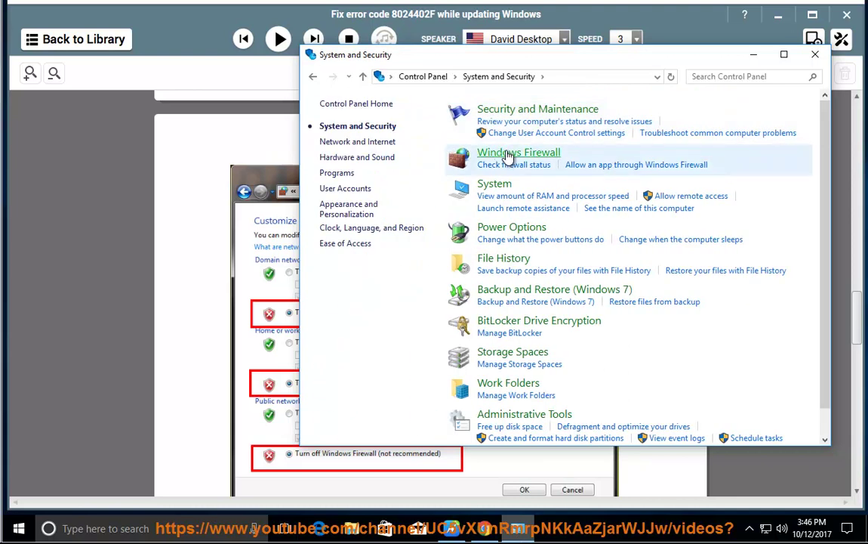
{"action": "left_click", "coordinate": [557, 155]}
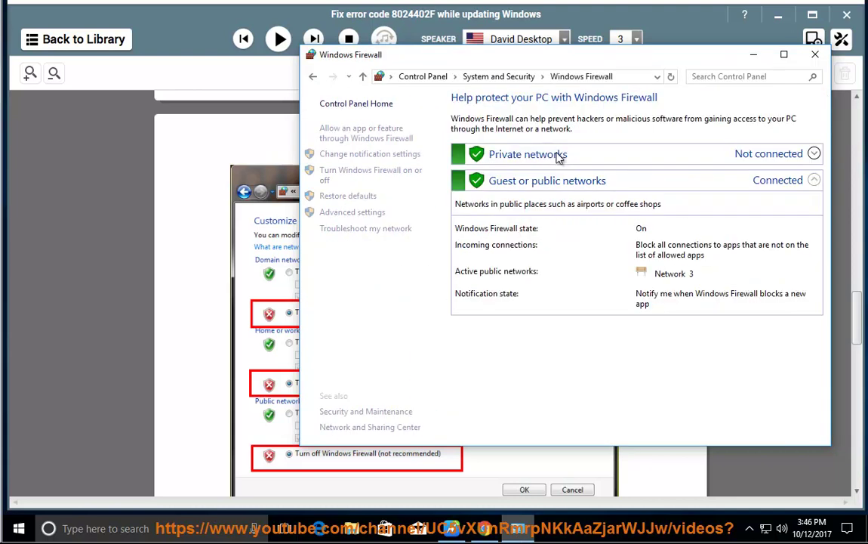
{"action": "left_click", "coordinate": [366, 172]}
{"action": "left_click", "coordinate": [410, 201]}
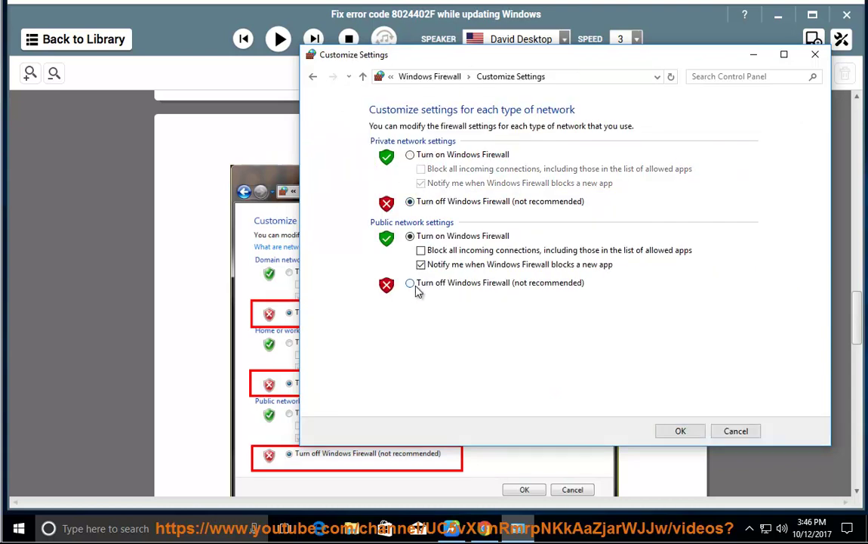
{"action": "left_click", "coordinate": [411, 284]}
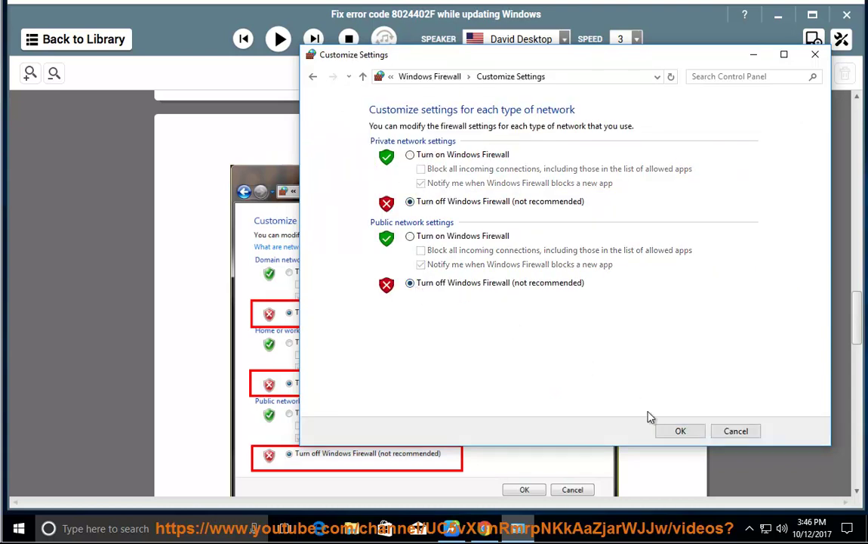
{"action": "left_click", "coordinate": [737, 436]}
{"action": "left_click", "coordinate": [643, 366]}
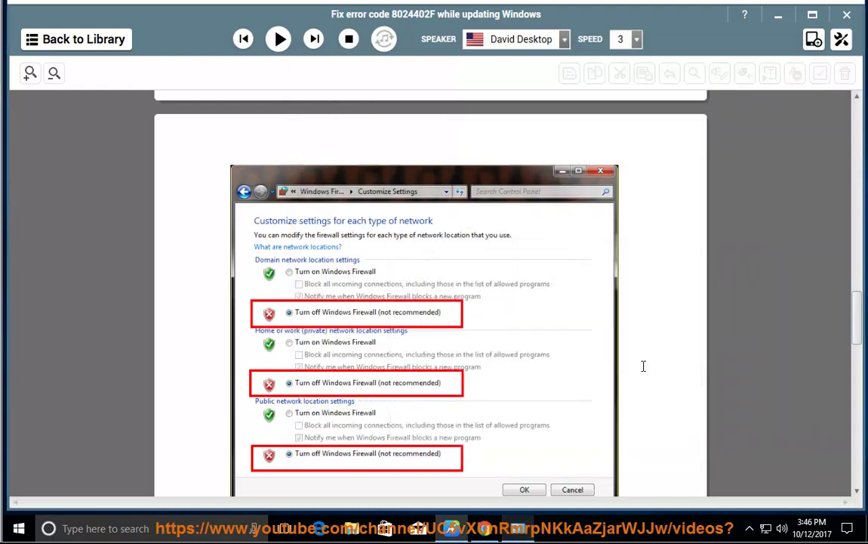
- Read Solution 4 aloud through the sfc /scannow step, pausing at Step 5 on resetting update components
{"action": "scroll", "coordinate": [646, 358], "scroll_direction": "down", "scroll_amount": 3}
{"action": "left_click", "coordinate": [278, 39]}
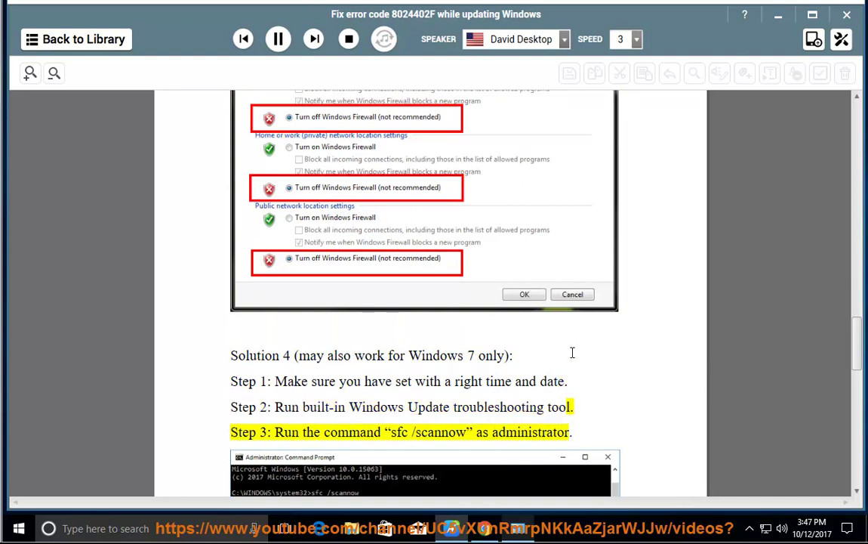
{"action": "scroll", "coordinate": [483, 362], "scroll_direction": "down", "scroll_amount": 2}
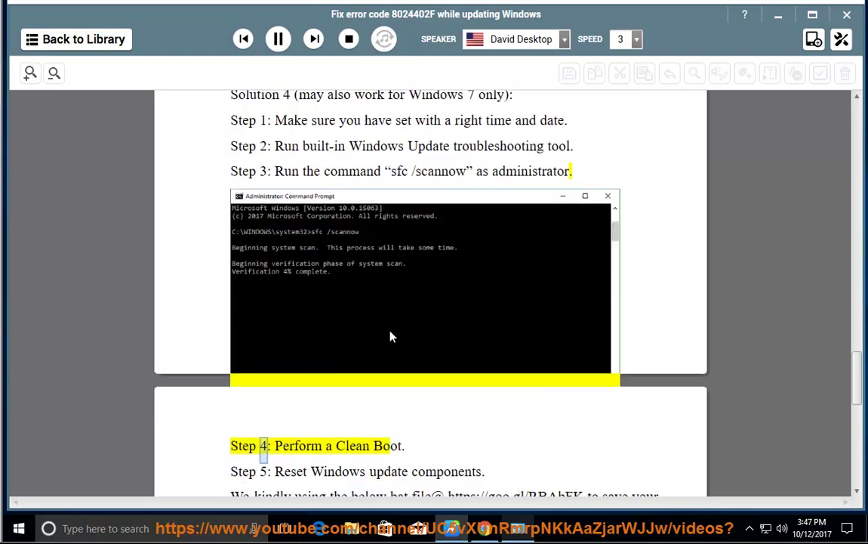
{"action": "left_click", "coordinate": [278, 39]}
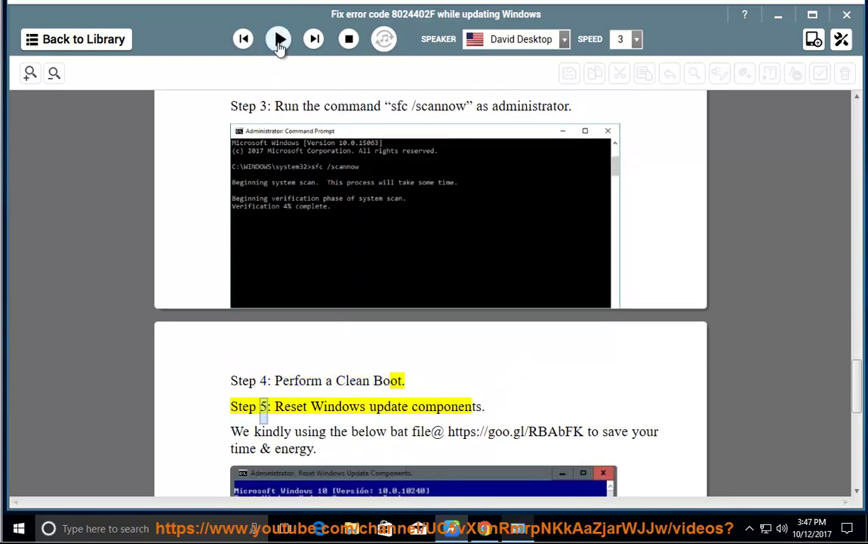